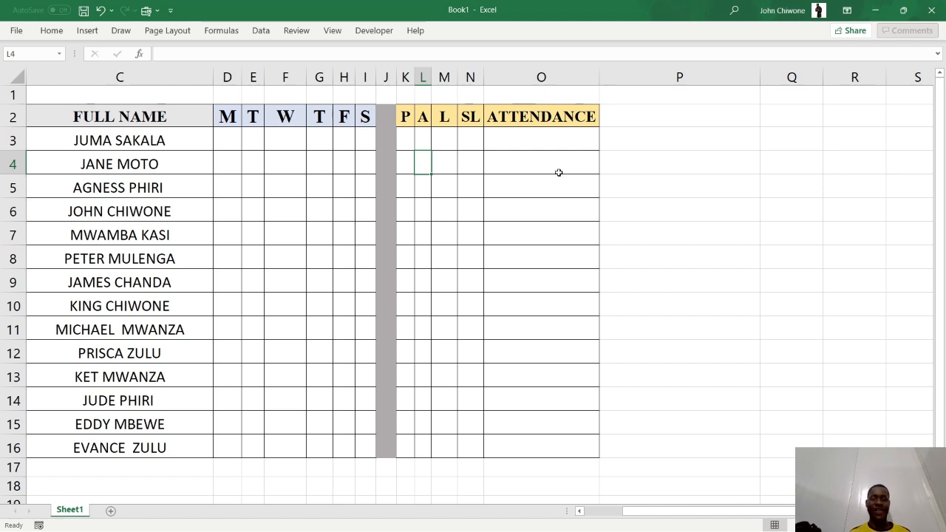
Add list data validation to the weekday cells D3:I16 with the source values P, A, L, SL.
left_click(223, 141)
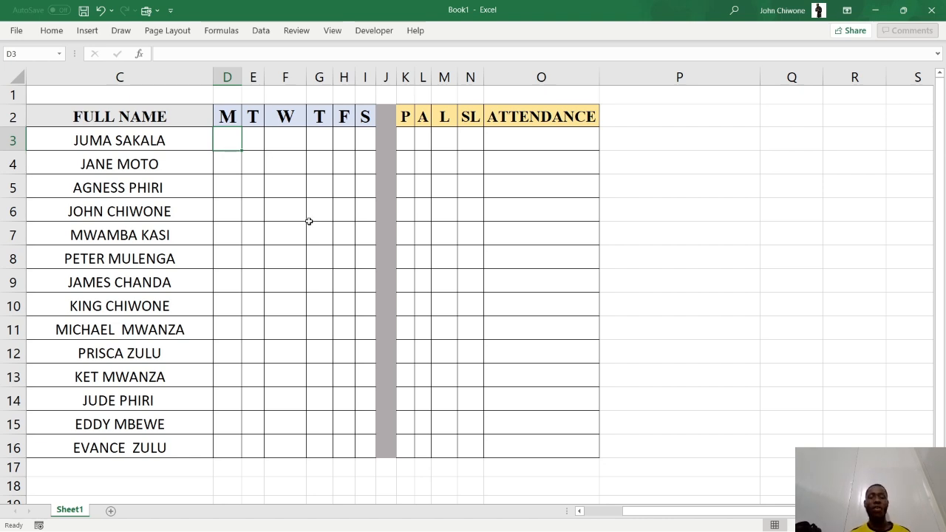
key("shift+Right")
key("shift+Right")
key("shift+Right")
key("shift+Right")
key("shift+Right")
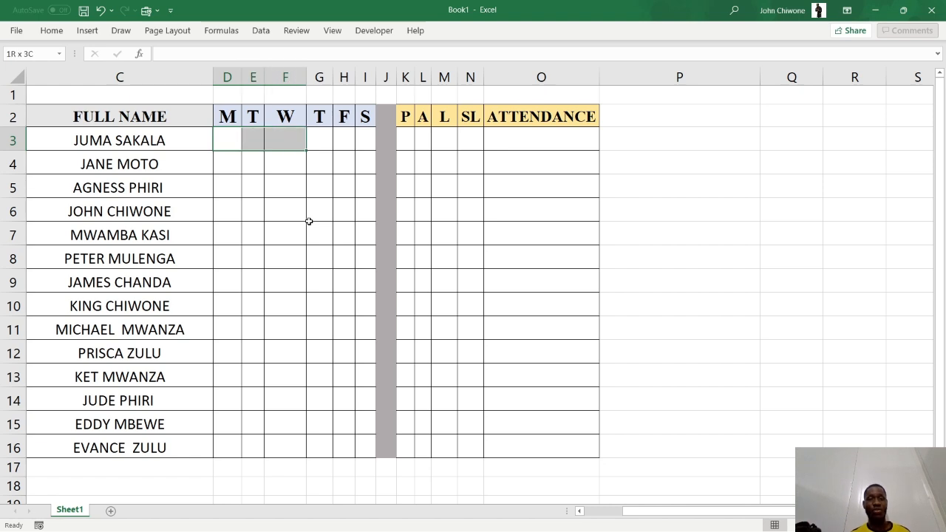
key("shift+Down")
key("shift+Down")
key("shift+Down")
key("shift+Down")
key("shift+Down")
key("shift+Down")
key("shift+Down")
key("shift+Down")
key("shift+Down")
key("shift+Down")
key("shift+Down")
key("shift+Down")
key("shift+Down")
key("shift+Down")
key("shift+Down")
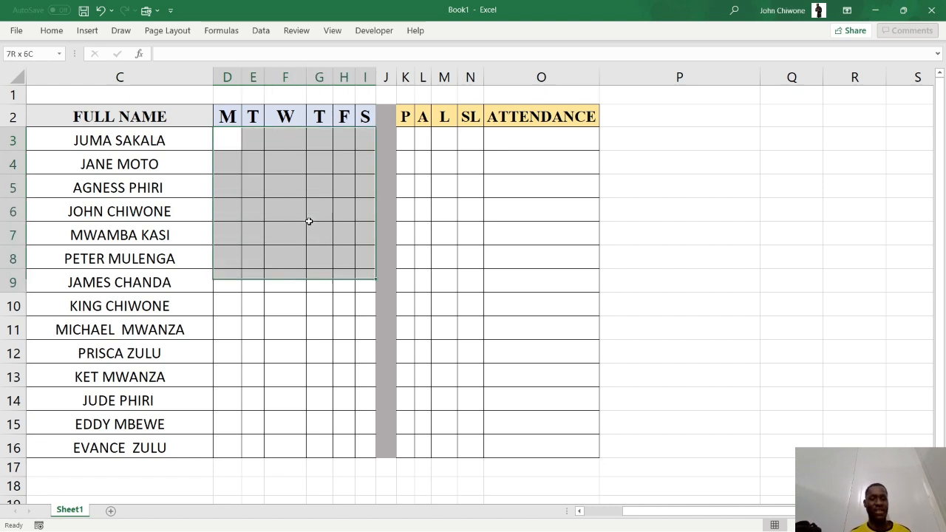
key("shift+Up")
key("shift+Up")
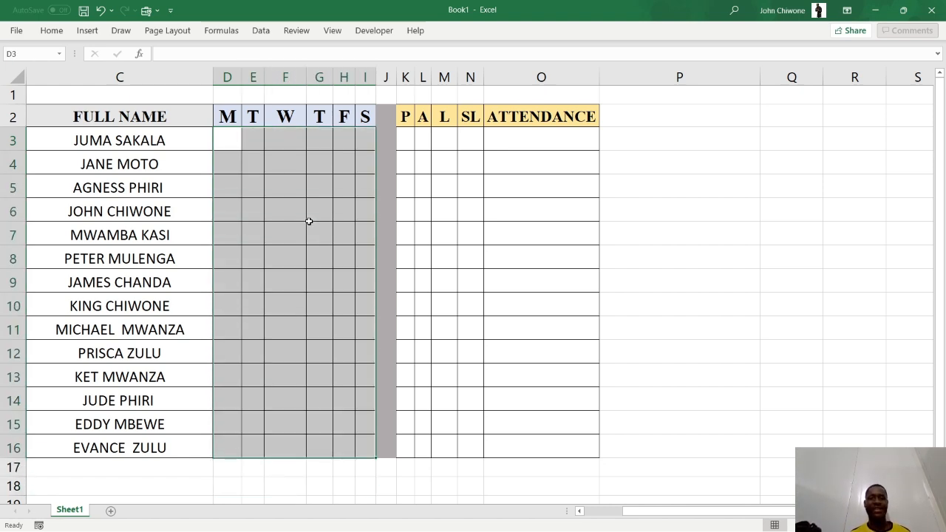
left_click(939, 55)
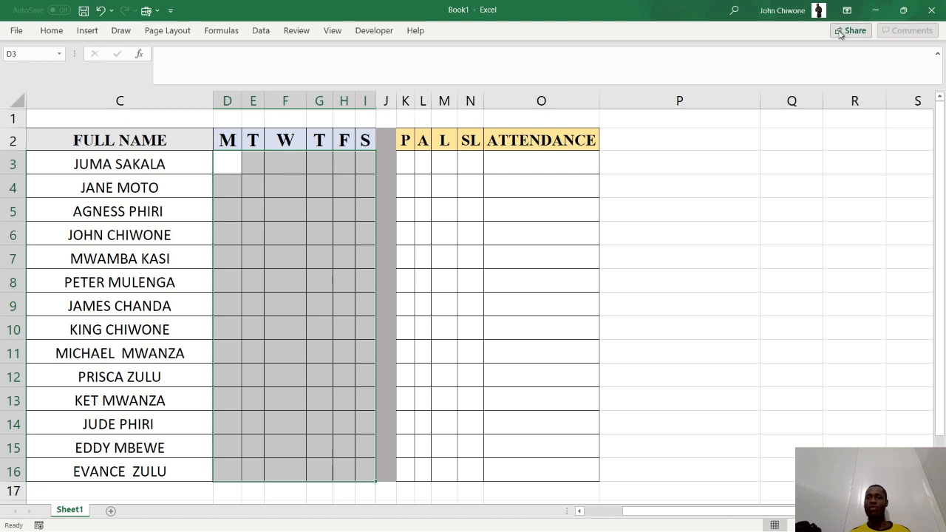
left_click(938, 55)
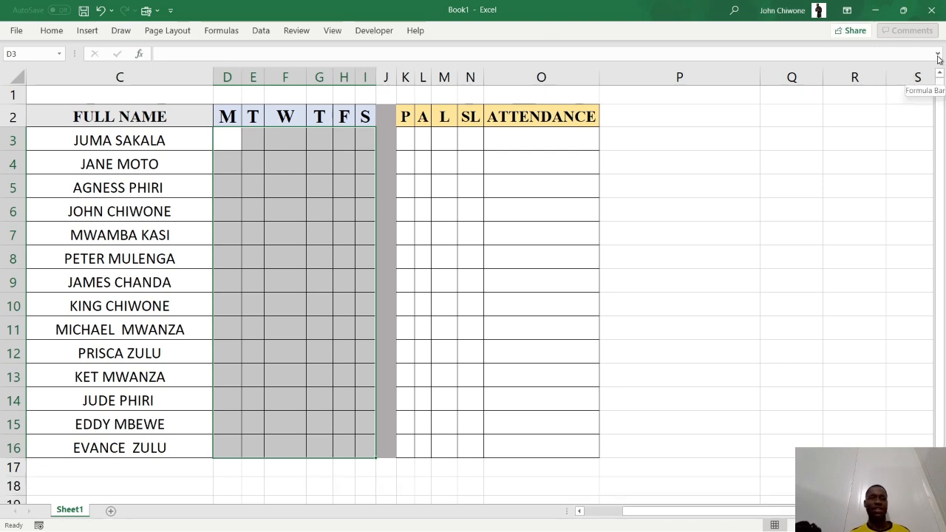
left_click(57, 31)
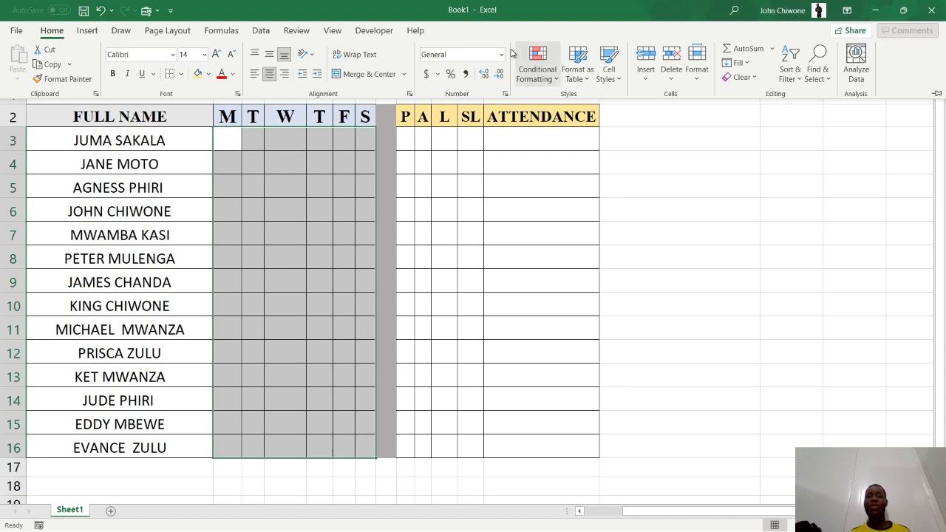
left_click(261, 31)
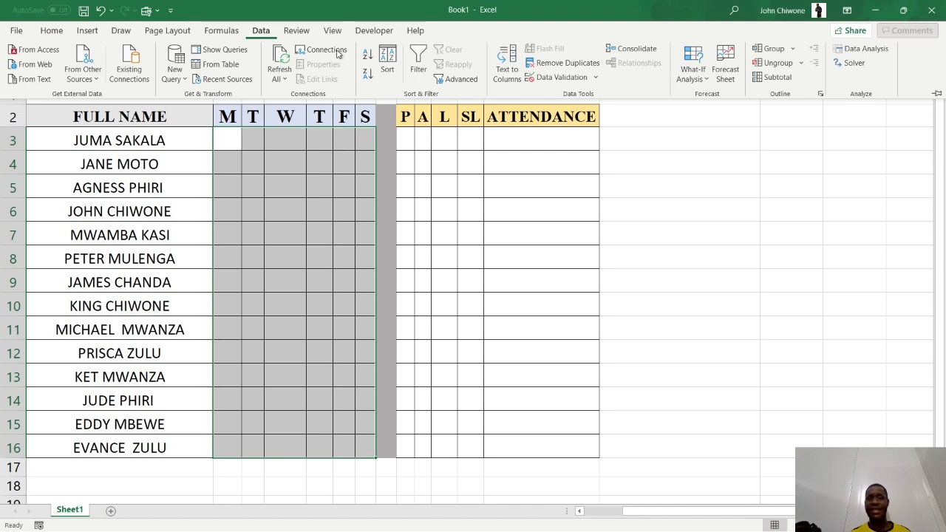
left_click(596, 79)
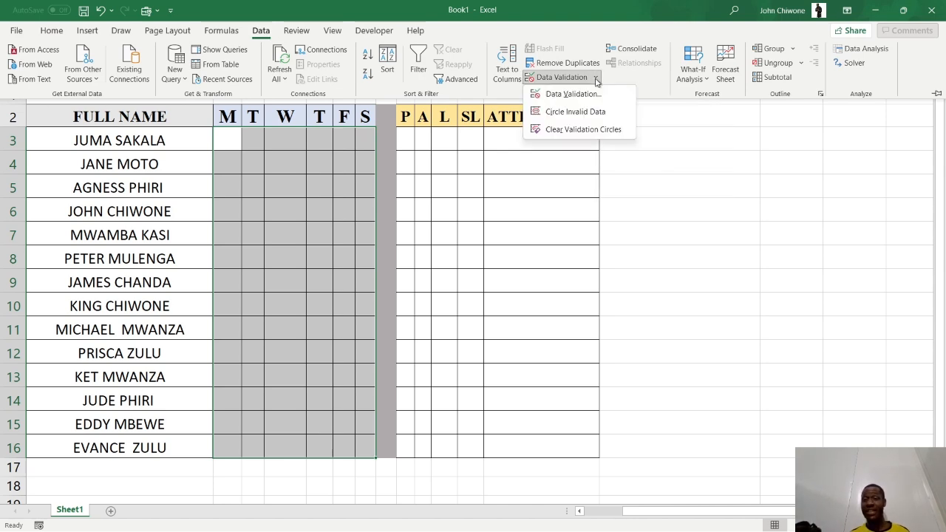
left_click(592, 93)
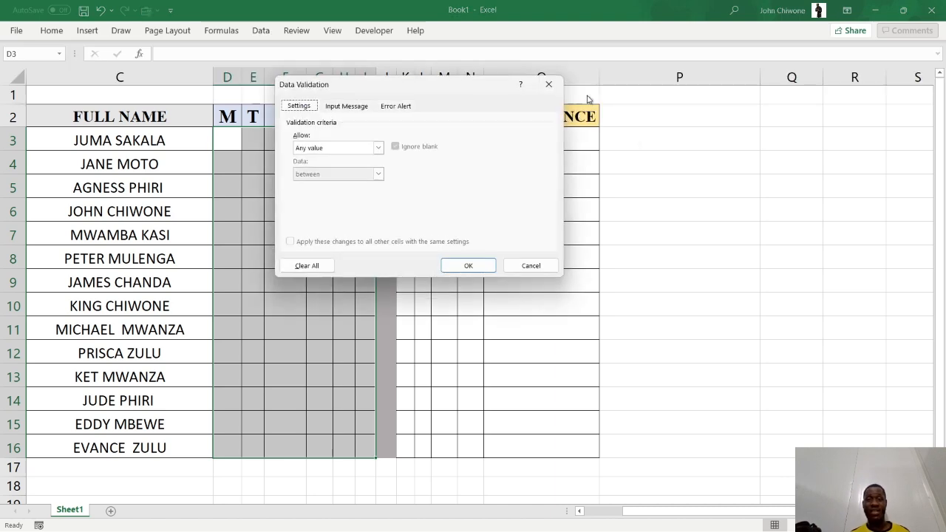
left_click(378, 149)
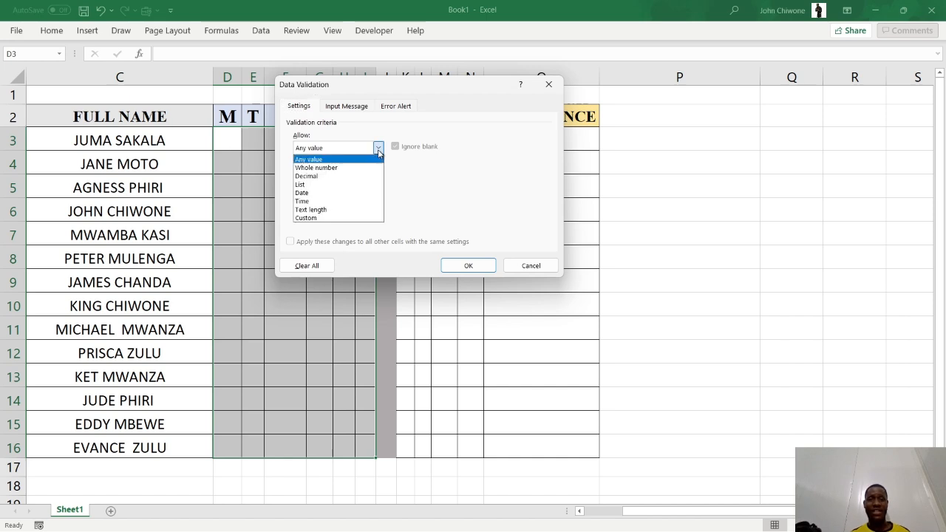
left_click(344, 185)
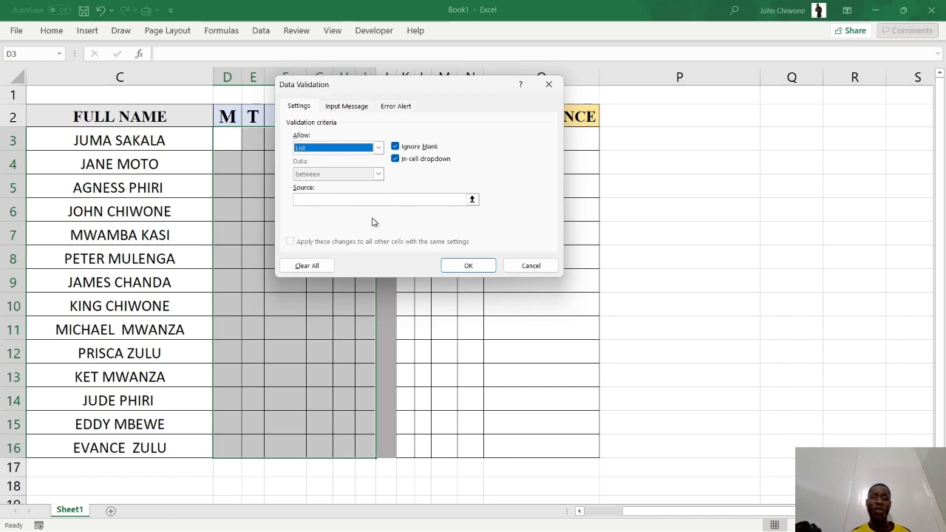
left_click(351, 200)
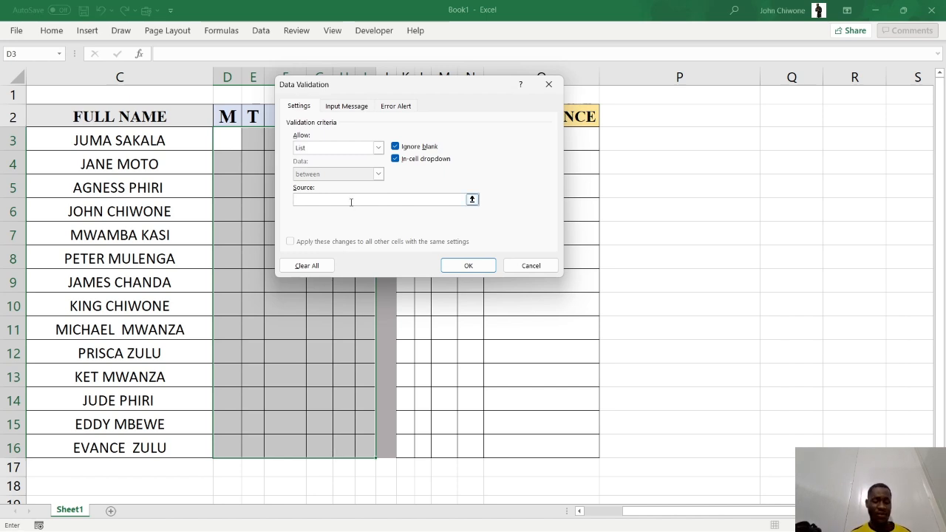
type("A")
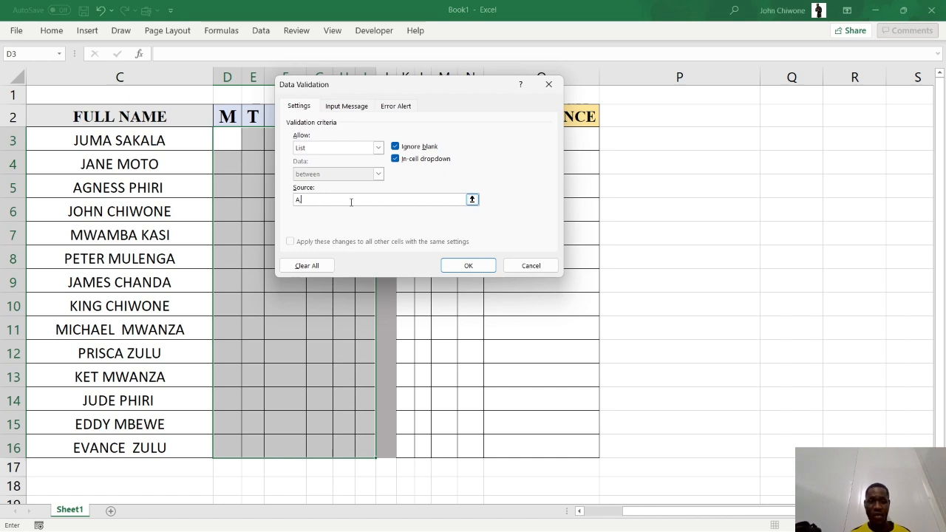
key("BackSpace")
type("P, A")
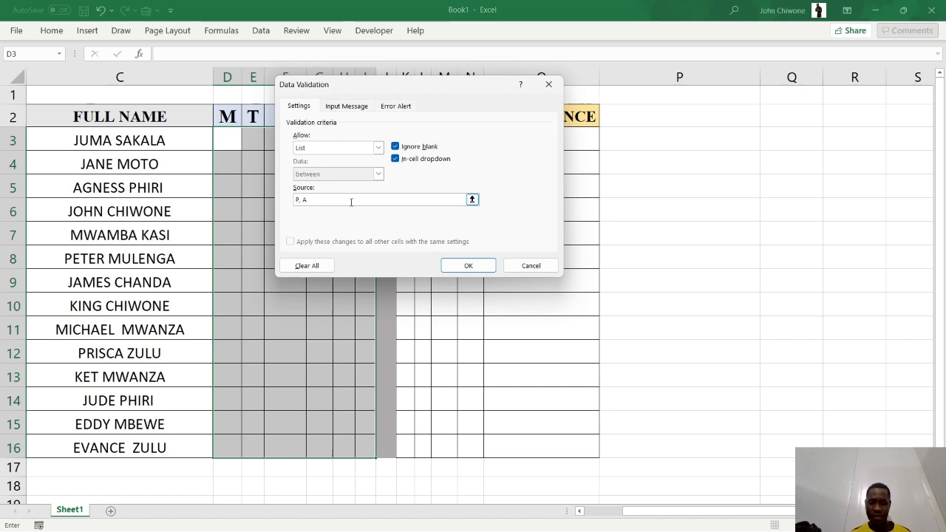
type(", L, SL")
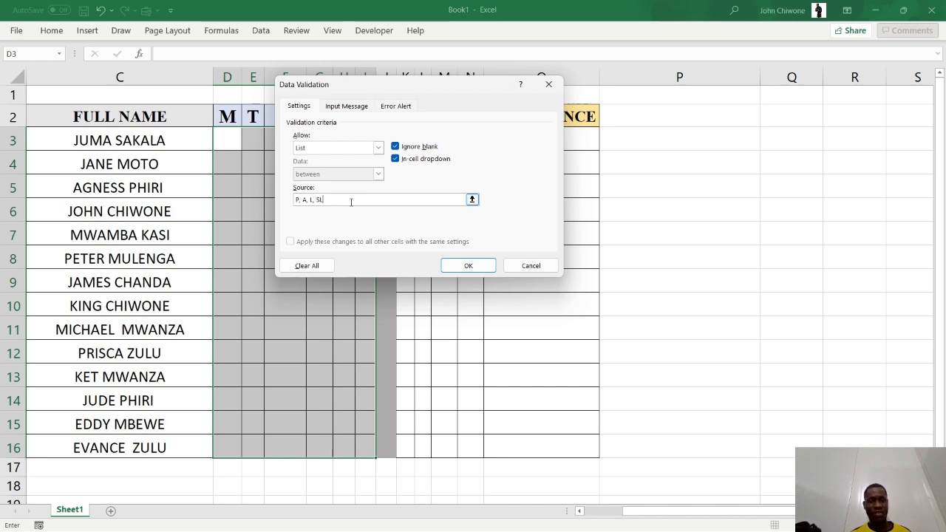
left_click(466, 267)
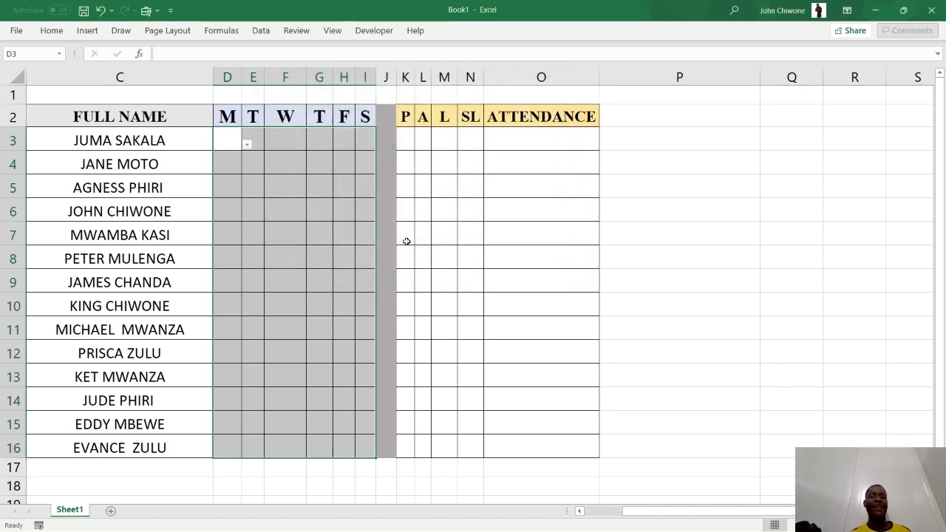
Check the dropdown options in sample weekday cells, including D3, F7 and G10.
left_click(247, 147)
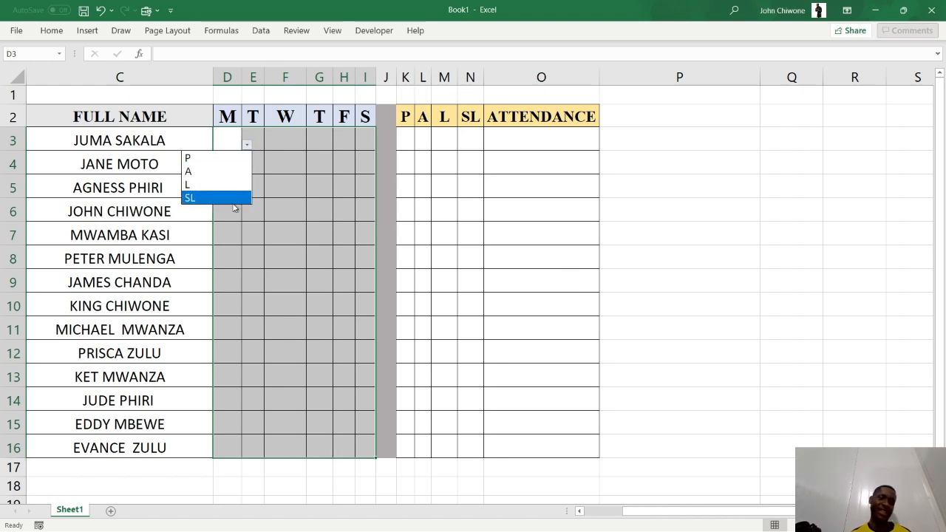
left_click(247, 147)
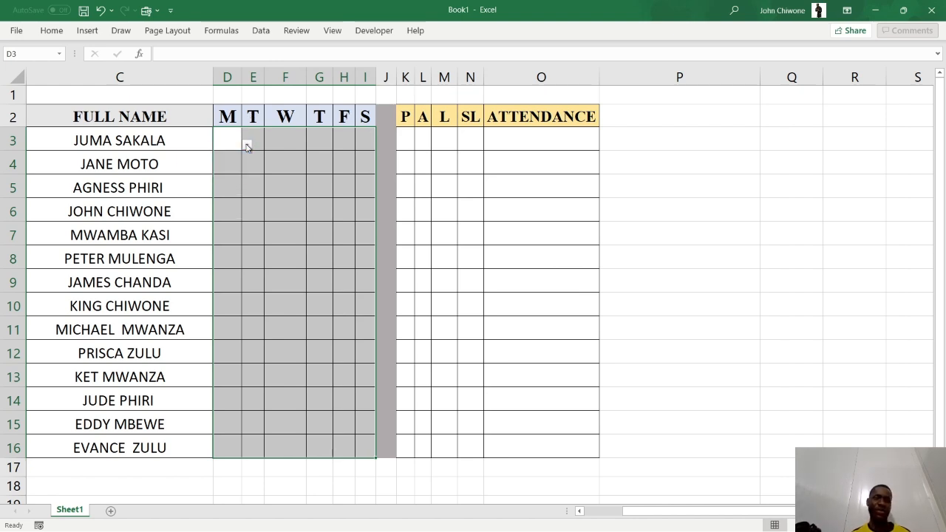
left_click(287, 141)
left_click(288, 226)
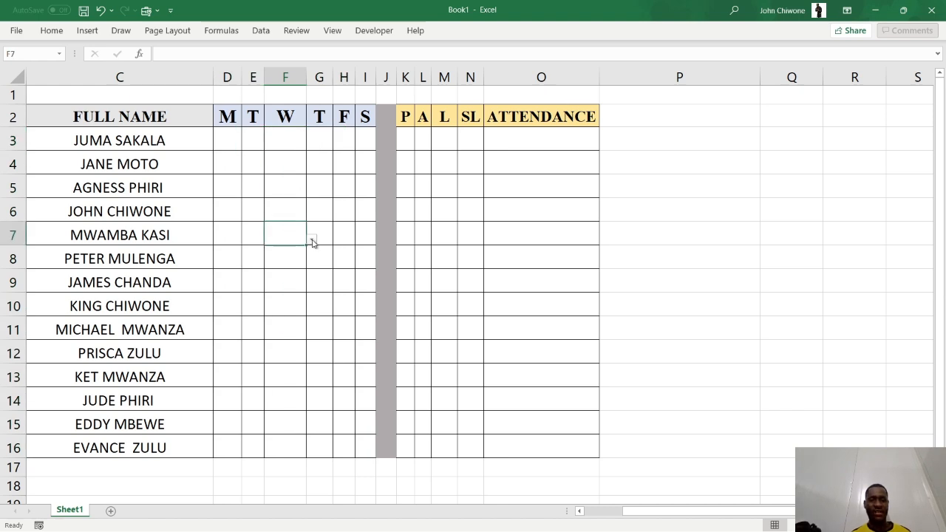
left_click(313, 241)
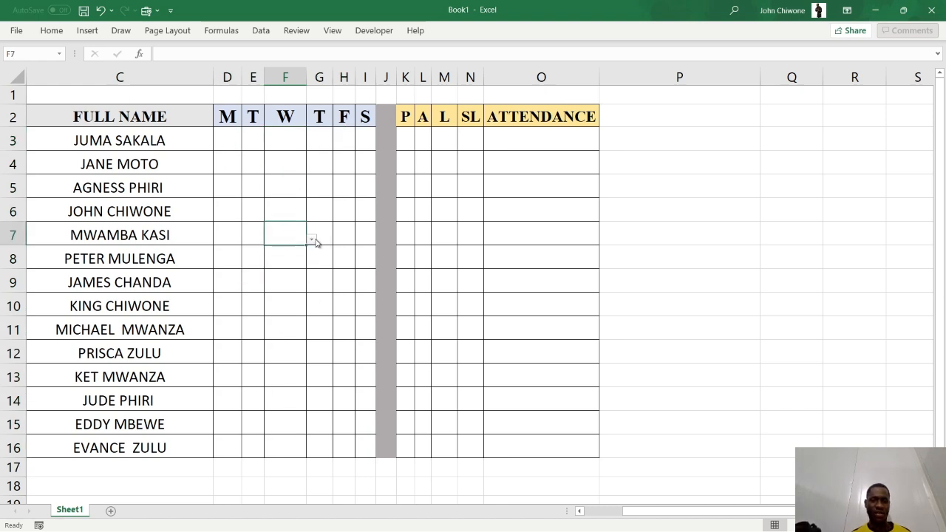
left_click(330, 301)
left_click(339, 313)
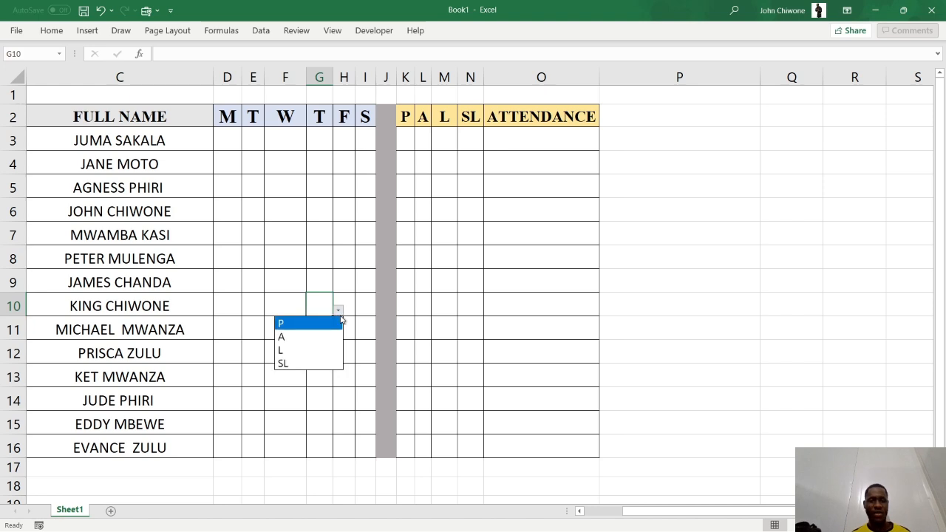
left_click(329, 184)
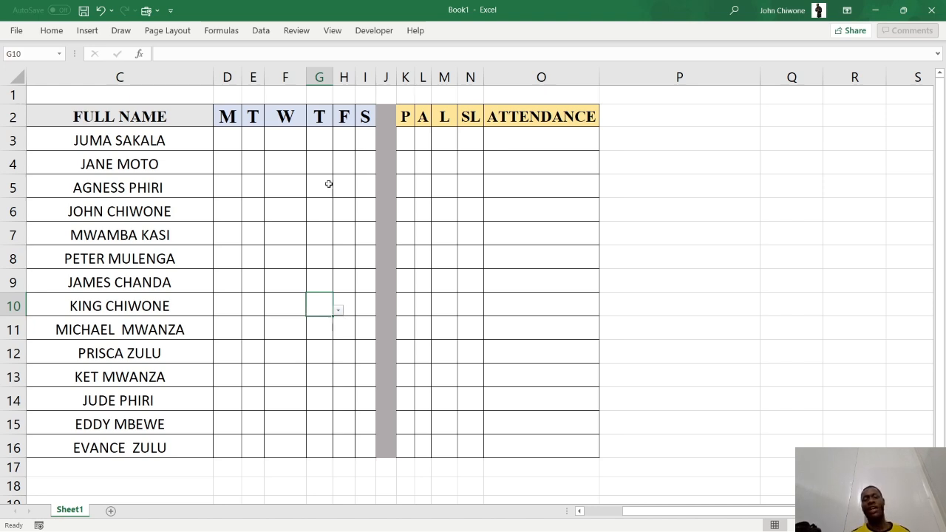
Start a new conditional formatting rule for D3:I16 that formats only cells with specific text containing P.
left_click(226, 136)
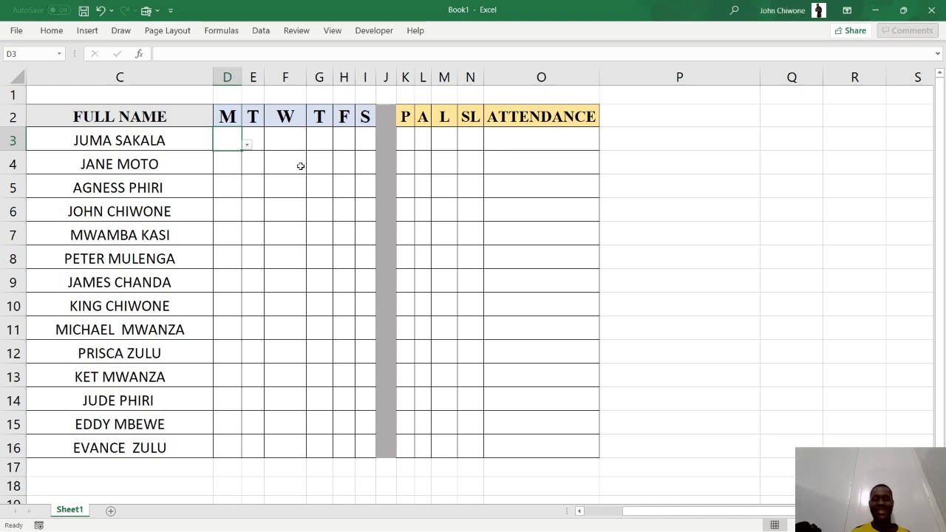
key("shift+Right")
key("shift+Down")
key("shift+Right")
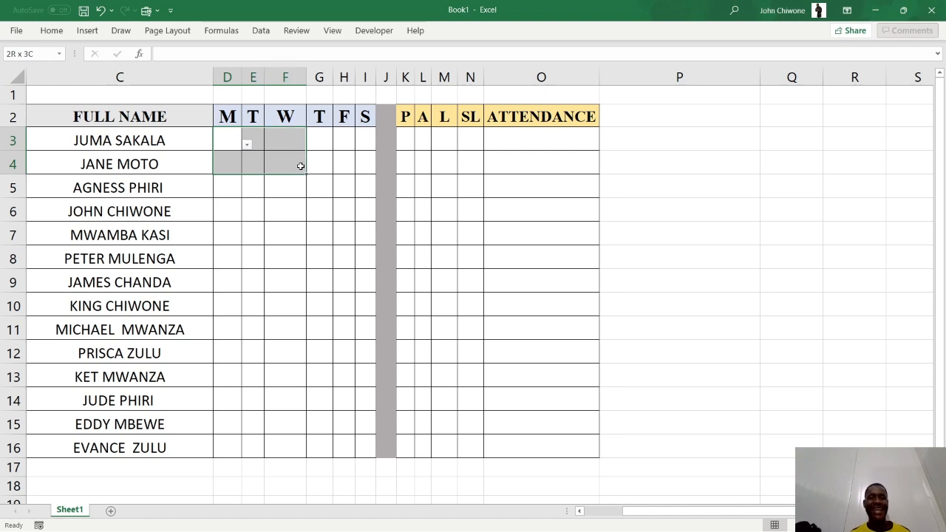
key("shift+Right")
key("shift+Down")
key("shift+Right")
key("shift+Down")
key("shift+Down")
key("shift+Down")
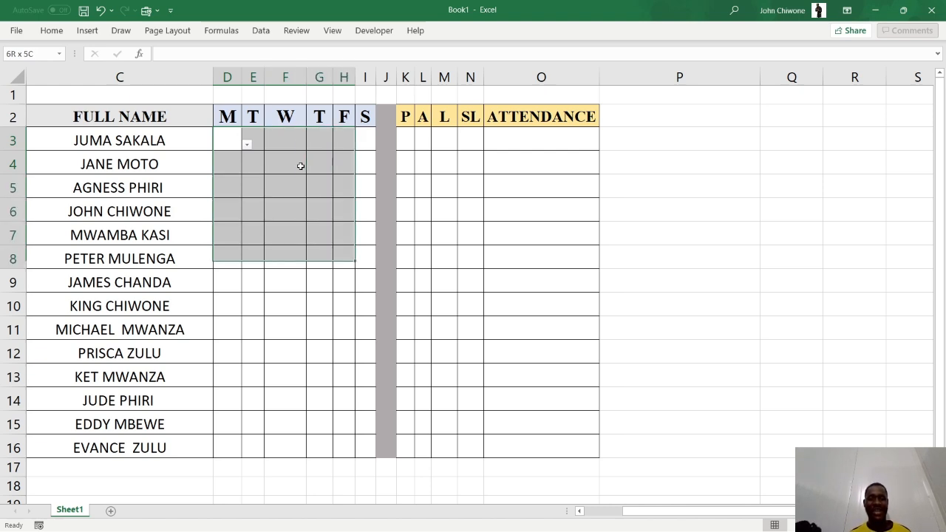
key("shift+Down")
key("shift+Down")
key("shift+Down")
key("shift+Down")
key("shift+Down")
key("shift+Down")
key("shift+Down")
key("shift+Right")
key("shift+Down")
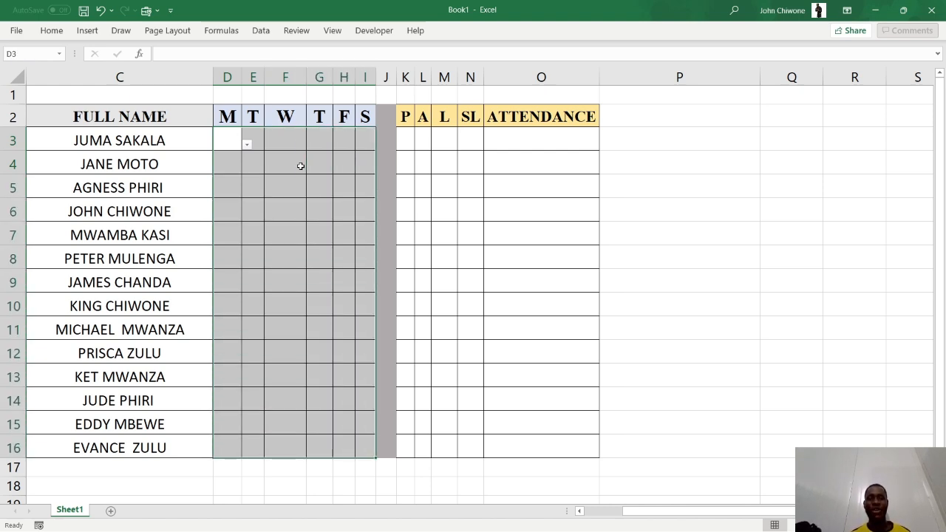
left_click(47, 34)
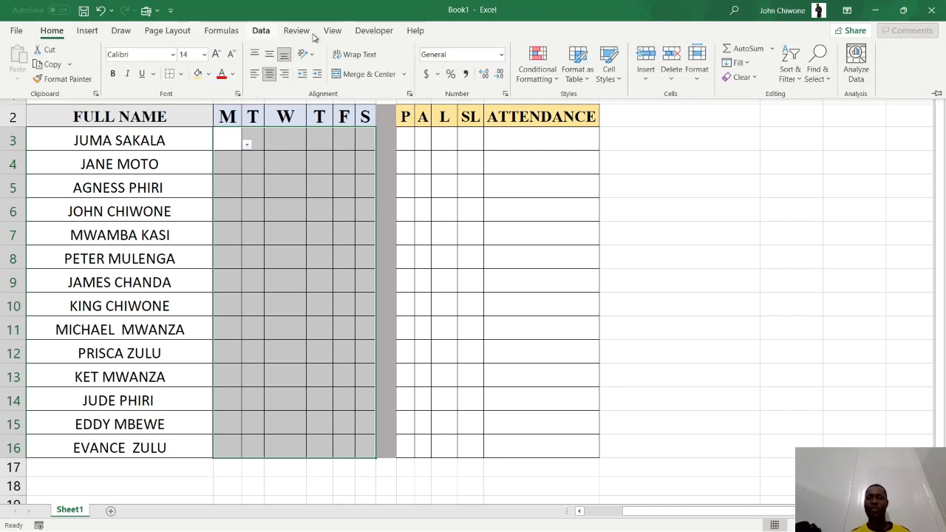
left_click(556, 80)
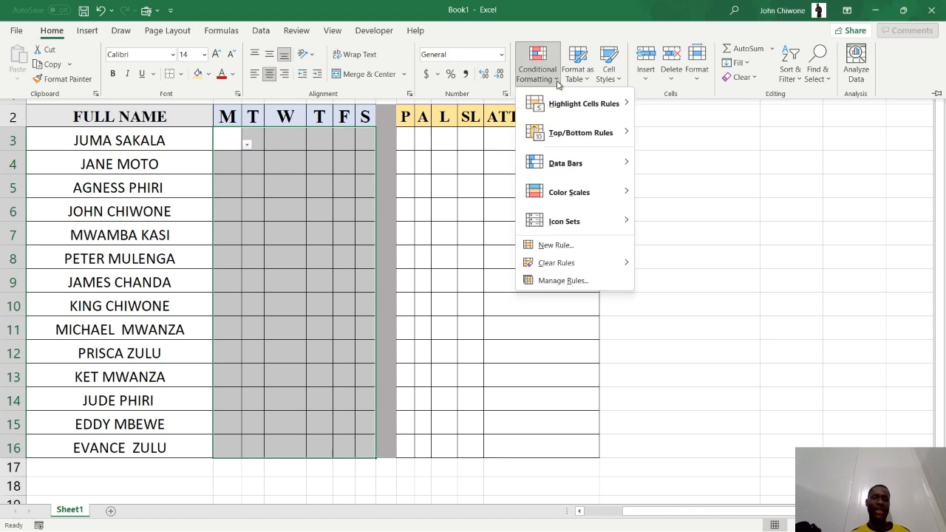
left_click(557, 250)
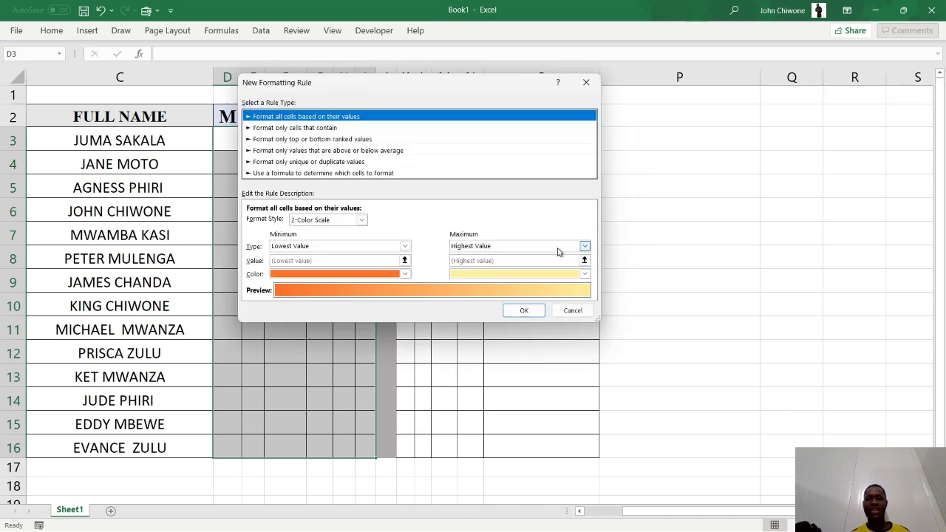
left_click(314, 129)
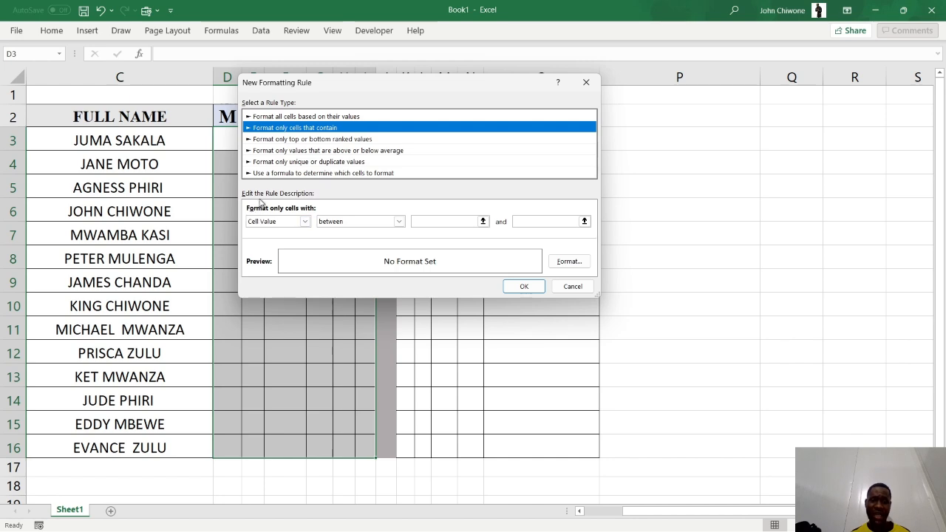
left_click(305, 222)
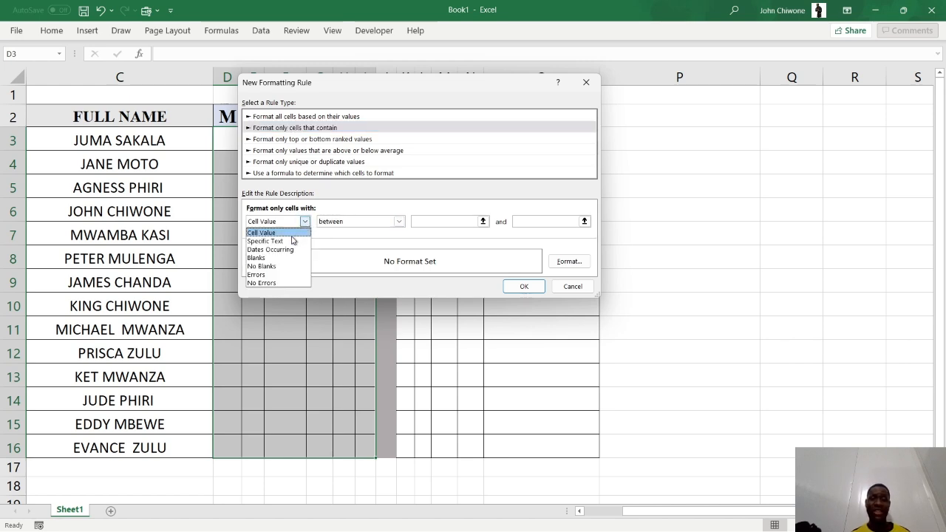
left_click(289, 242)
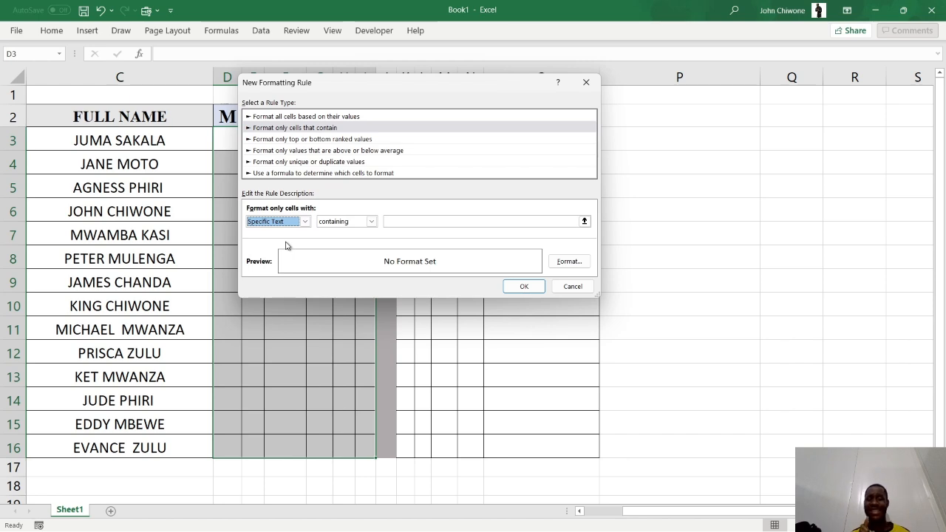
left_click(423, 220)
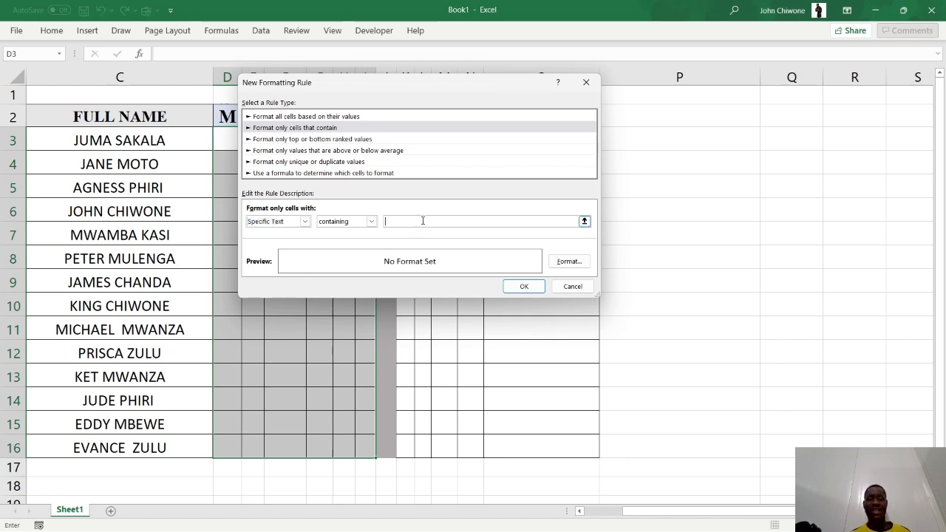
type("P")
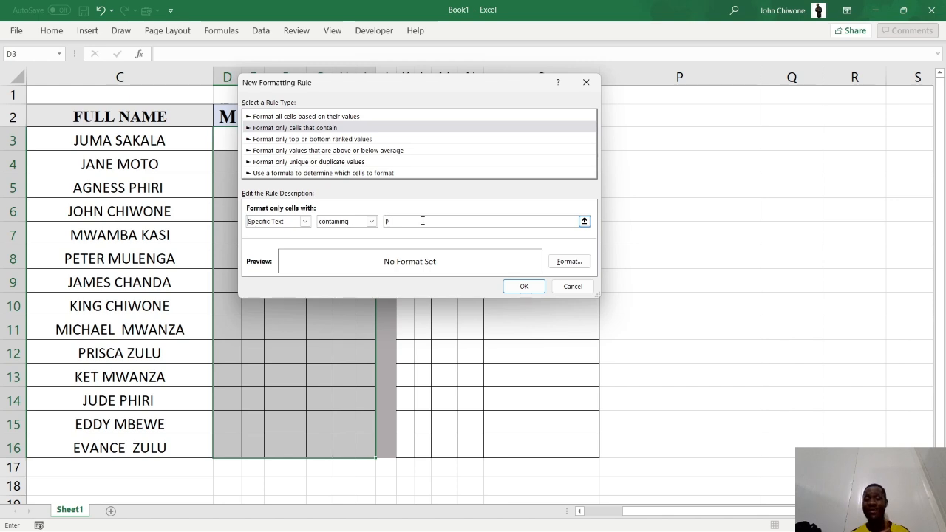
Choose a green fill for the rule on cells containing P, and close the new rule without saving it.
left_click(573, 262)
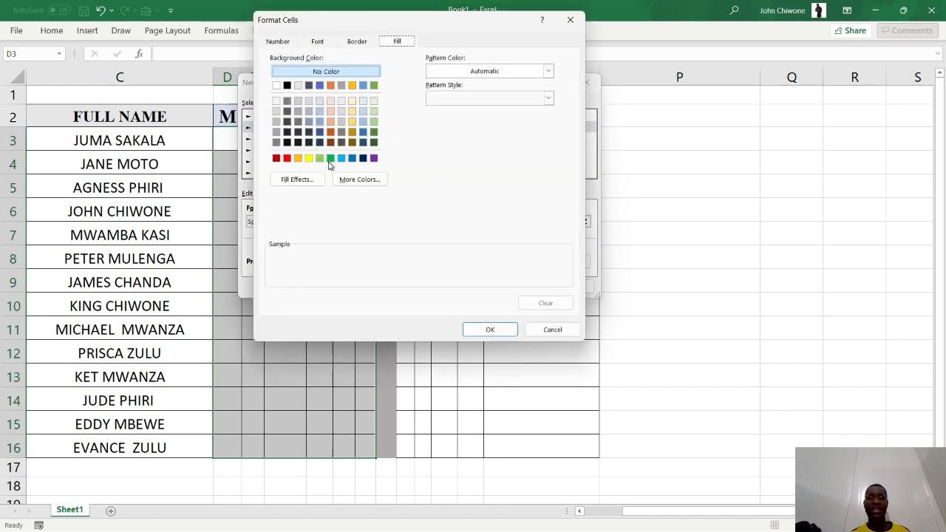
left_click(330, 161)
left_click(492, 329)
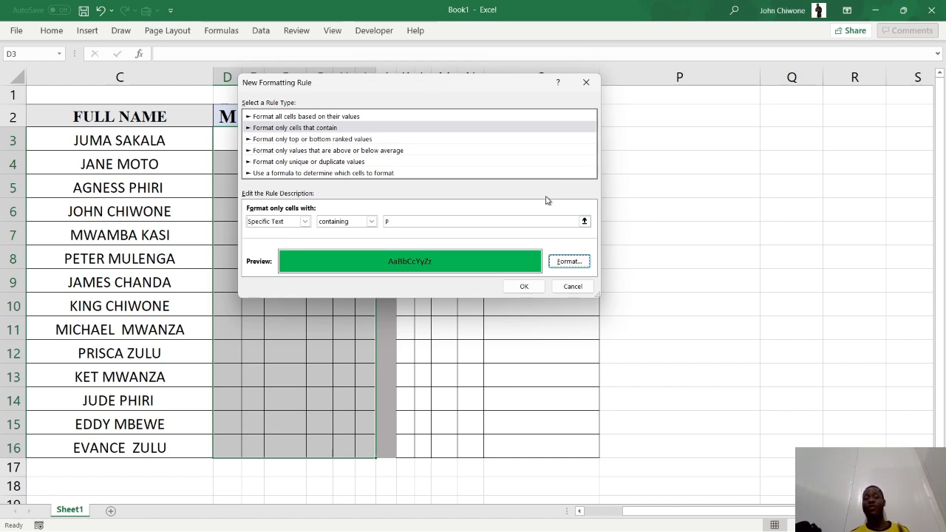
left_click(586, 82)
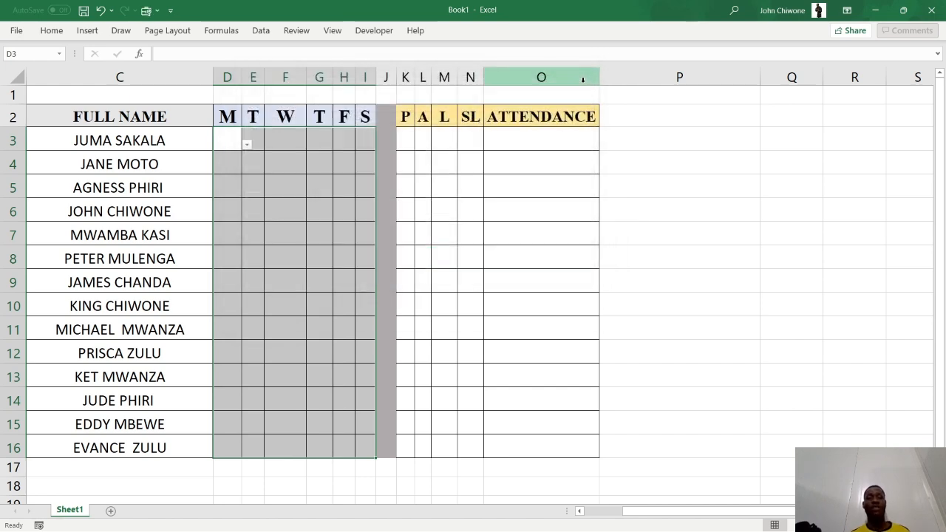
Pick P from the dropdown list in the first student's Monday cell, D3, to test its formatting.
left_click(267, 144)
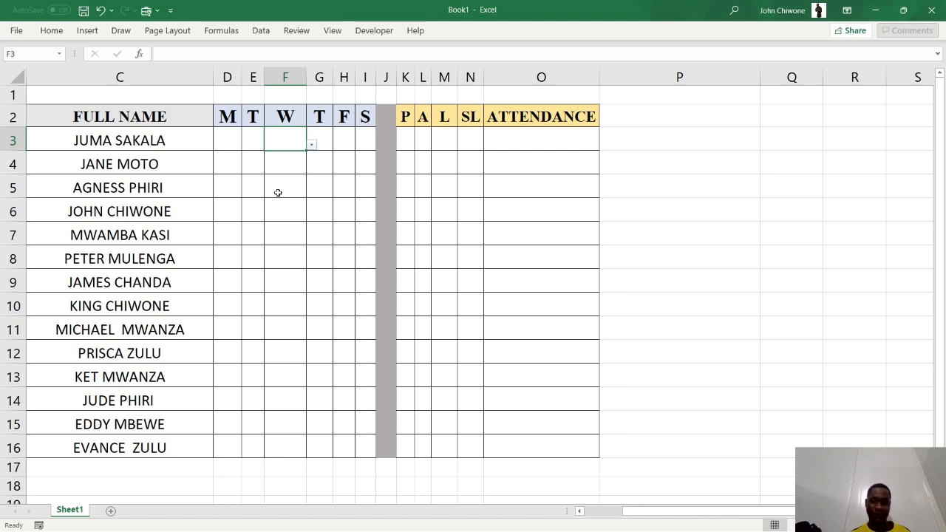
left_click(217, 145)
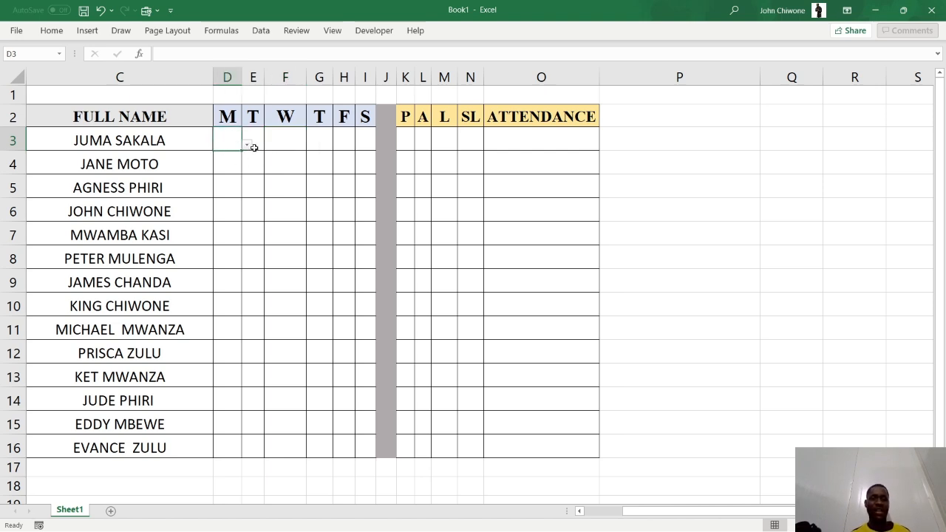
left_click_drag(249, 141, 228, 140)
left_click(247, 146)
left_click(247, 147)
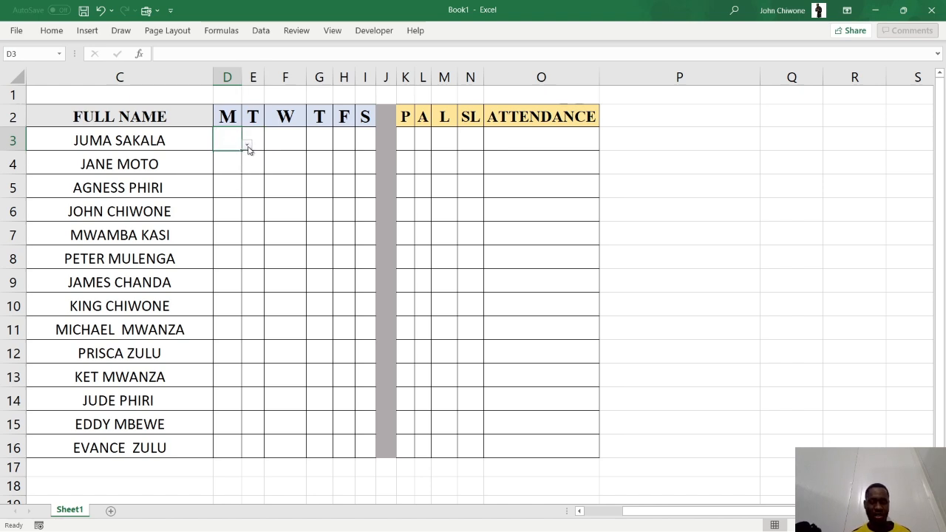
left_click(248, 146)
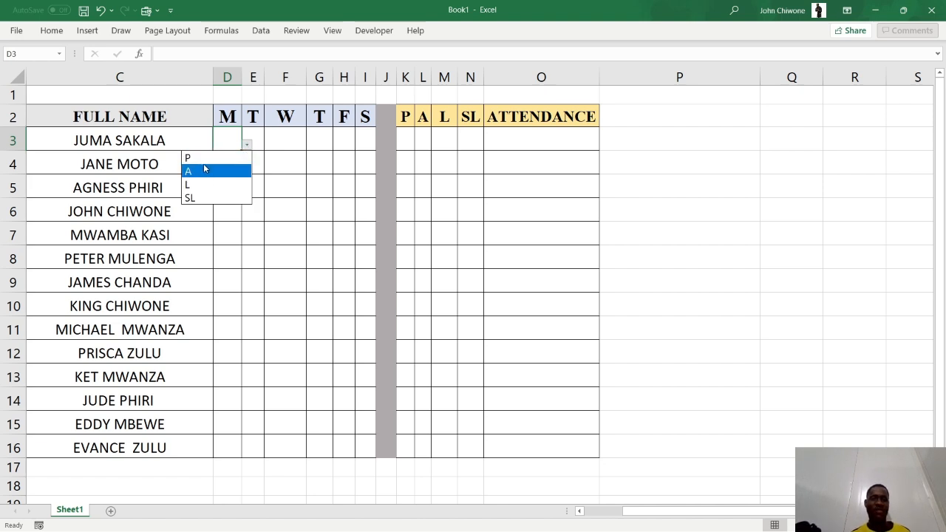
left_click(205, 159)
left_click(255, 183)
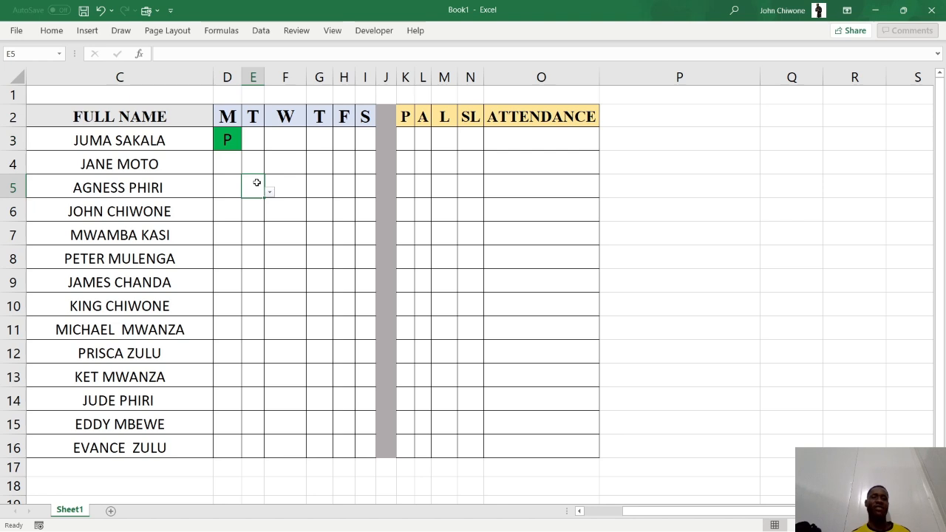
Pick A from the dropdown list in the first student's Tuesday cell, E3, to test its formatting.
left_click(251, 136)
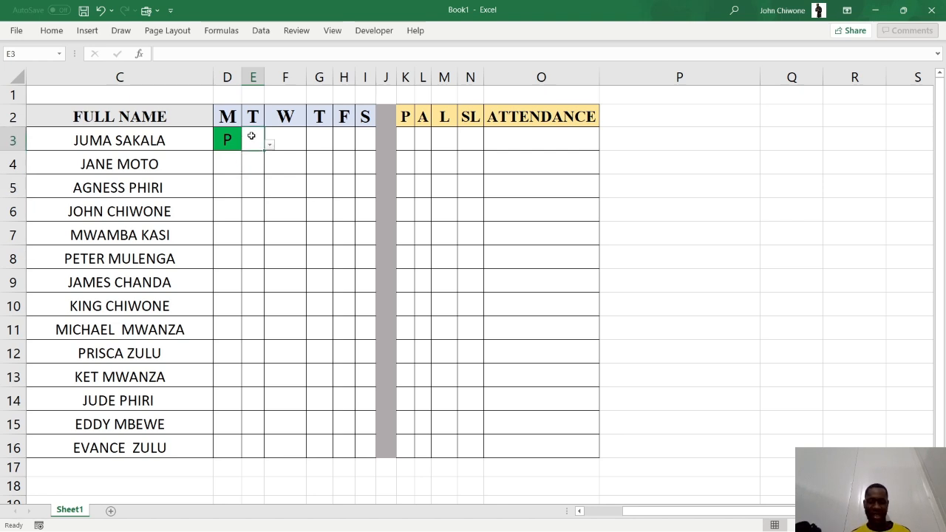
key("alt+Down")
key("Down")
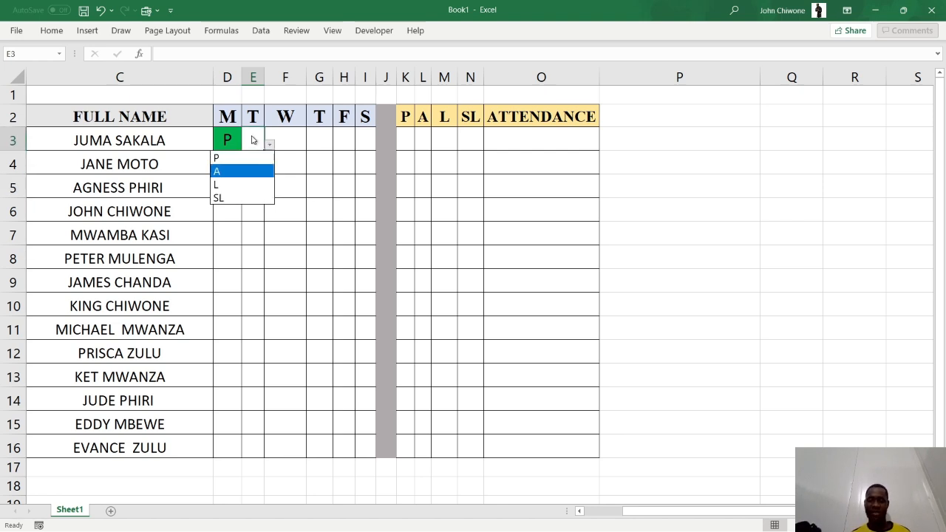
key("Return")
key("Down")
key("Down")
key("Down")
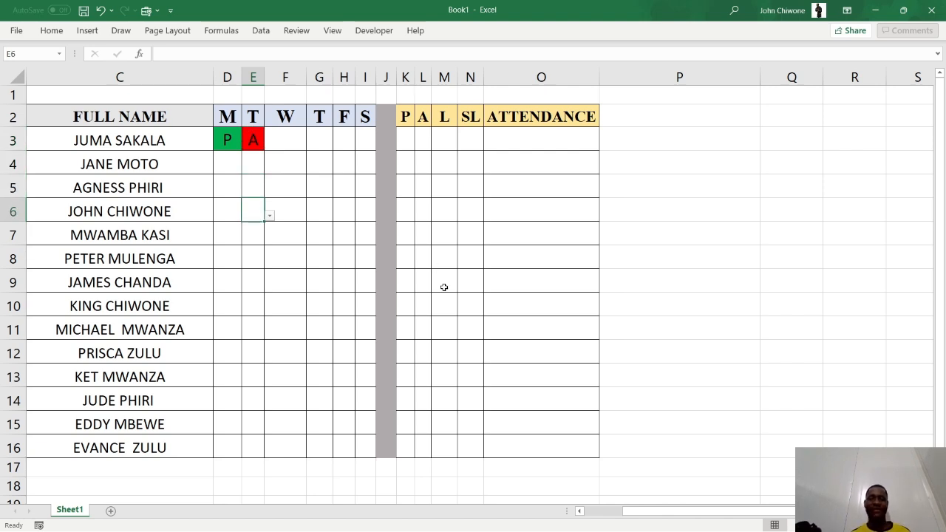
Undo the test entries in D3 and E3.
left_click(261, 141)
key("ctrl+z")
key("ctrl+z")
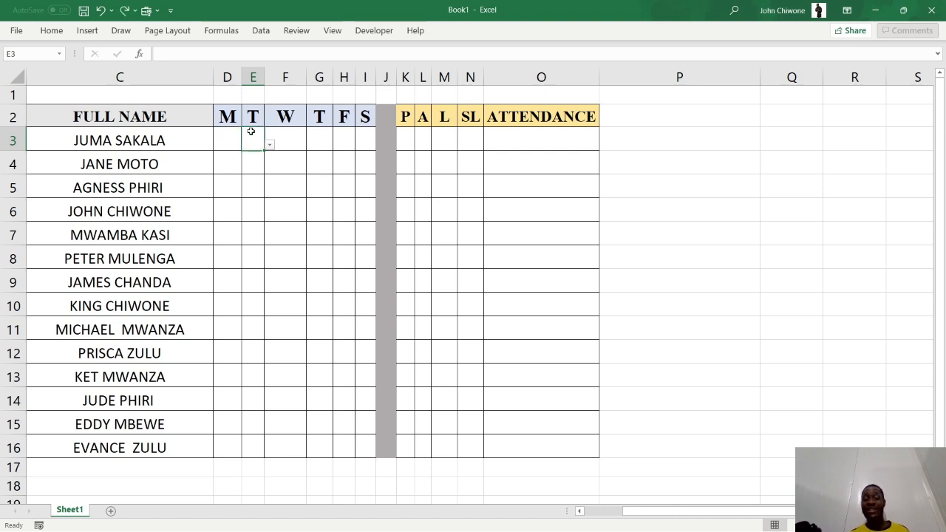
Widen the P and A total columns, K and L, to about the width of the L and SL columns.
left_click(316, 159)
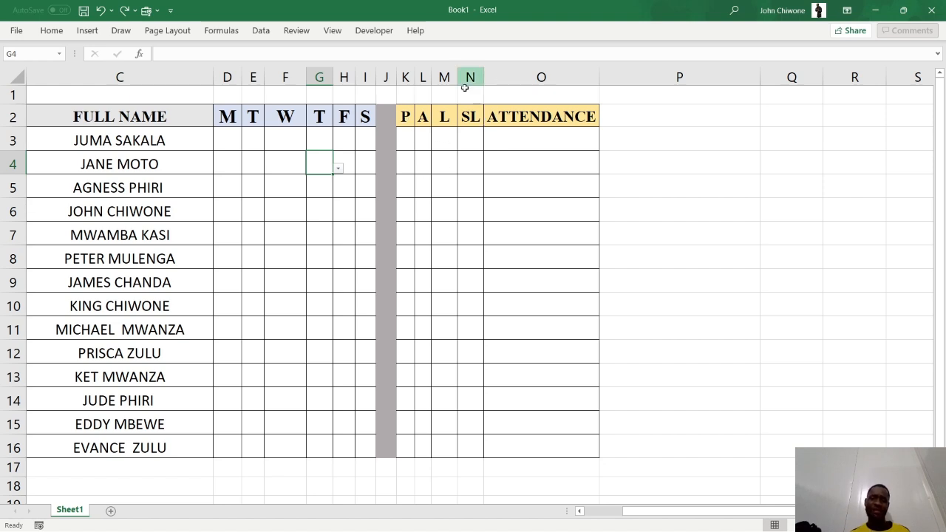
left_click(407, 149)
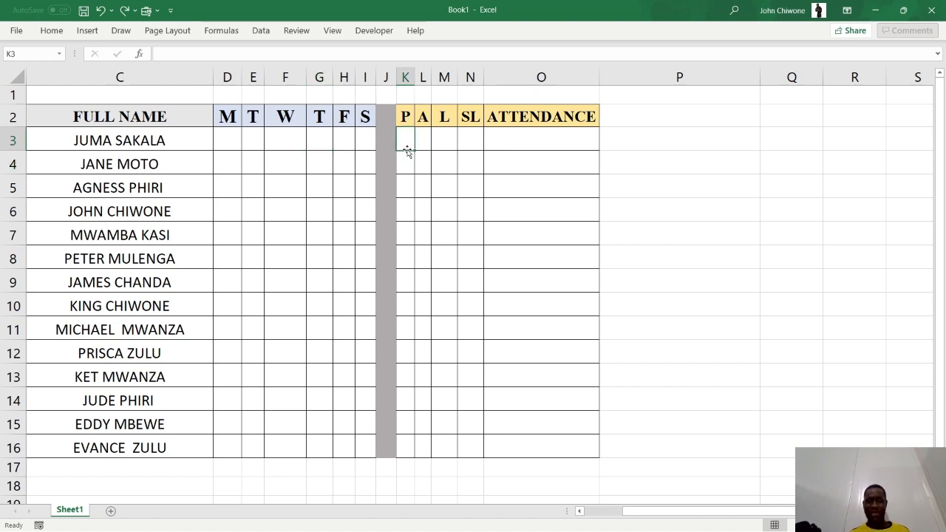
left_click_drag(431, 77, 422, 74)
left_click(437, 144)
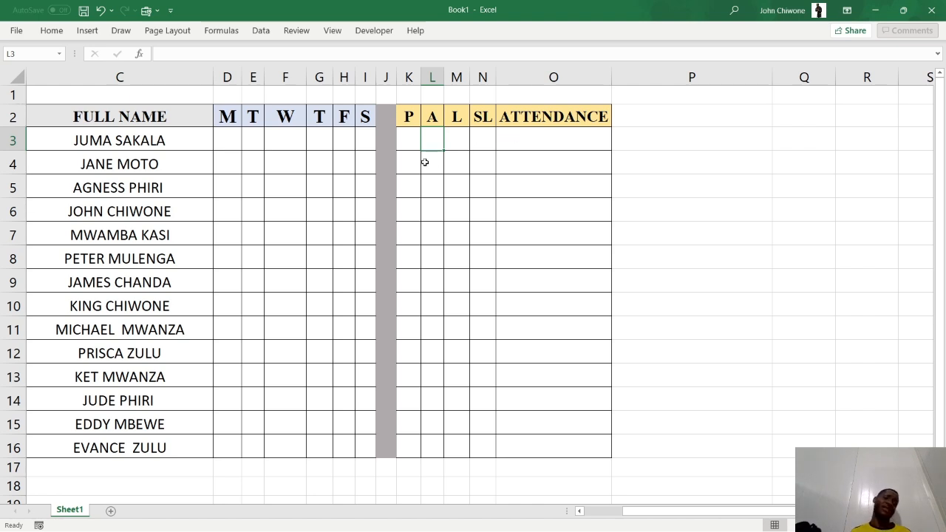
Enter the formula =COUNTIF(D3:I3,"P") in K3 to count the first student's P entries.
left_click(413, 139)
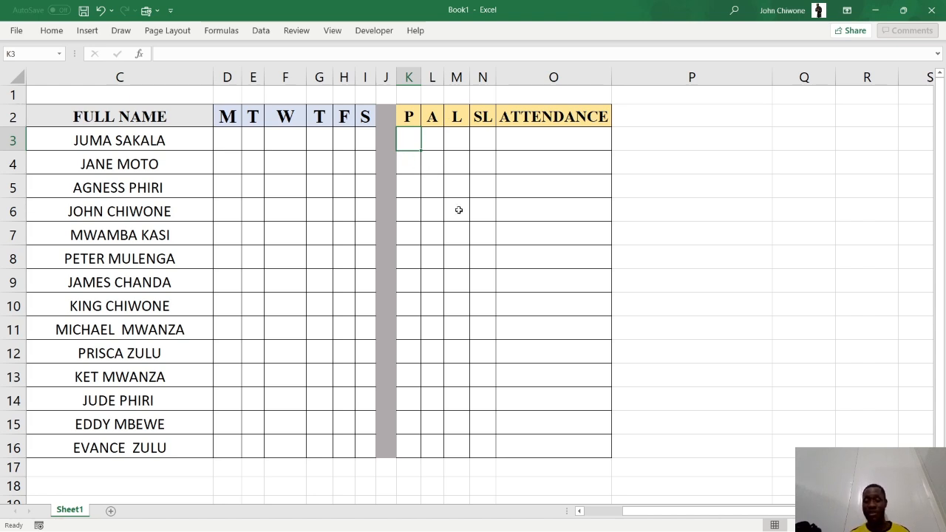
type("=")
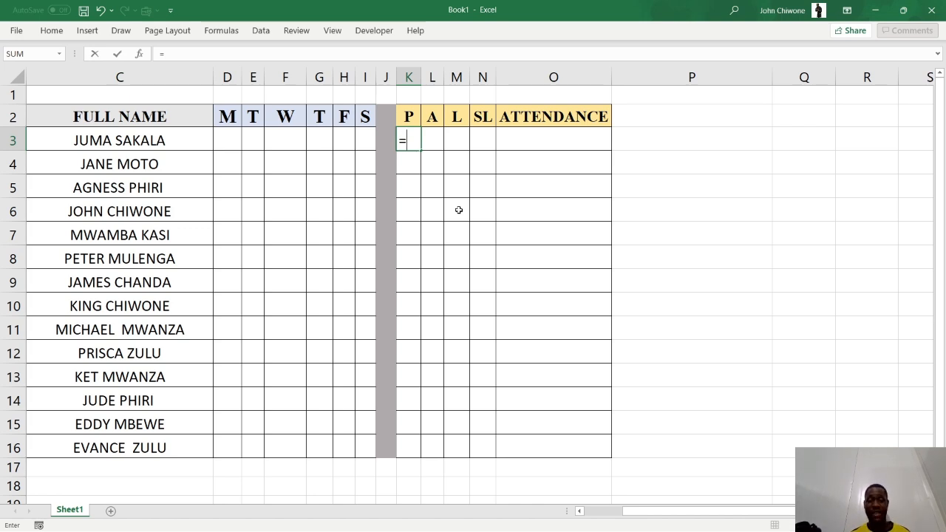
type("COUN")
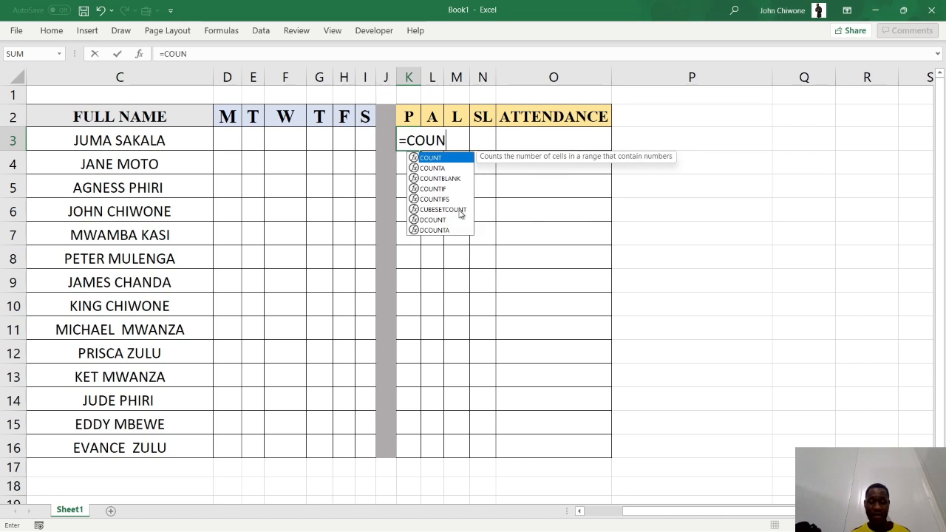
type("TIF")
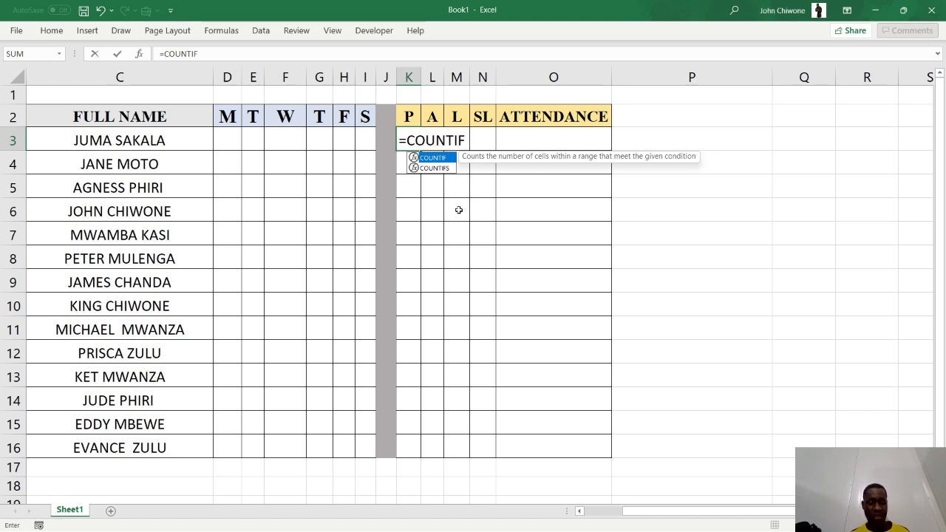
type("(")
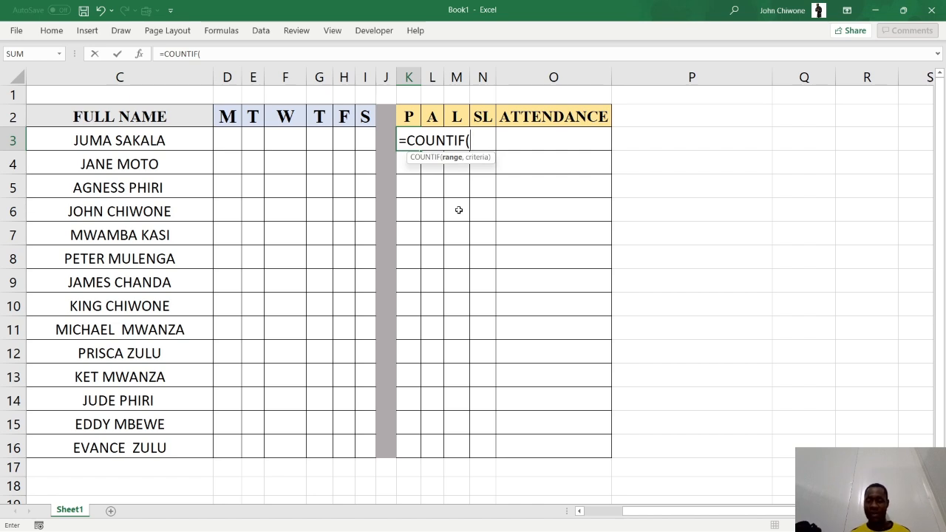
key("Left")
key("Left")
key("Left")
key("Left")
key("Left")
key("Left")
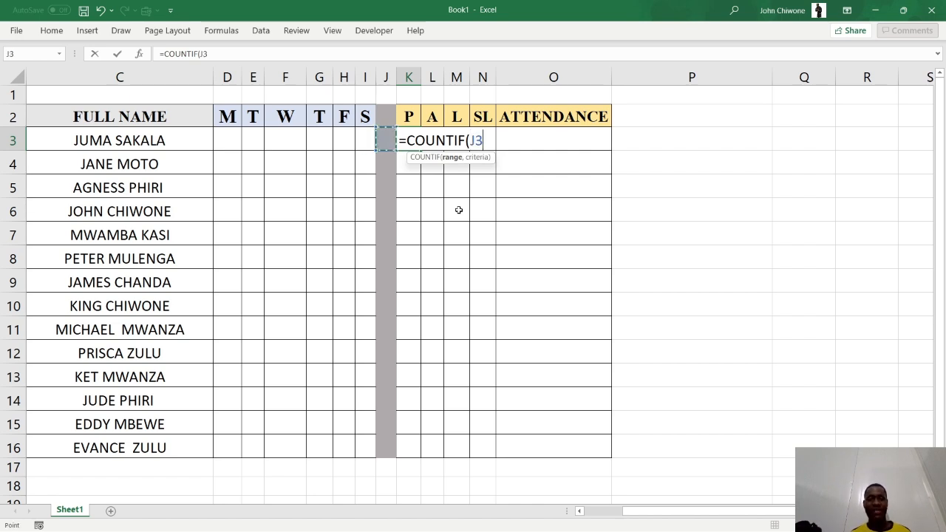
key("Left")
key("shift+Right")
key("shift+Right")
key("shift+Right")
key("shift+Right")
key("shift+Right")
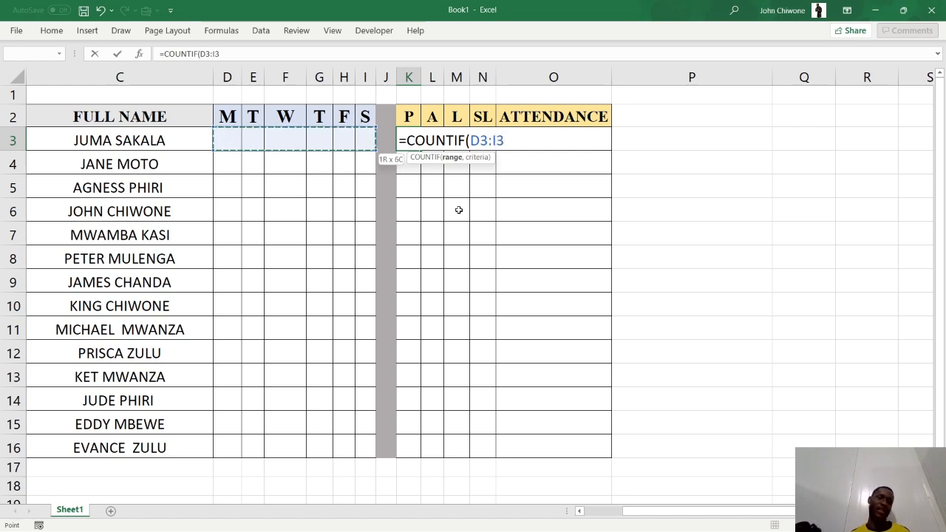
type(",")
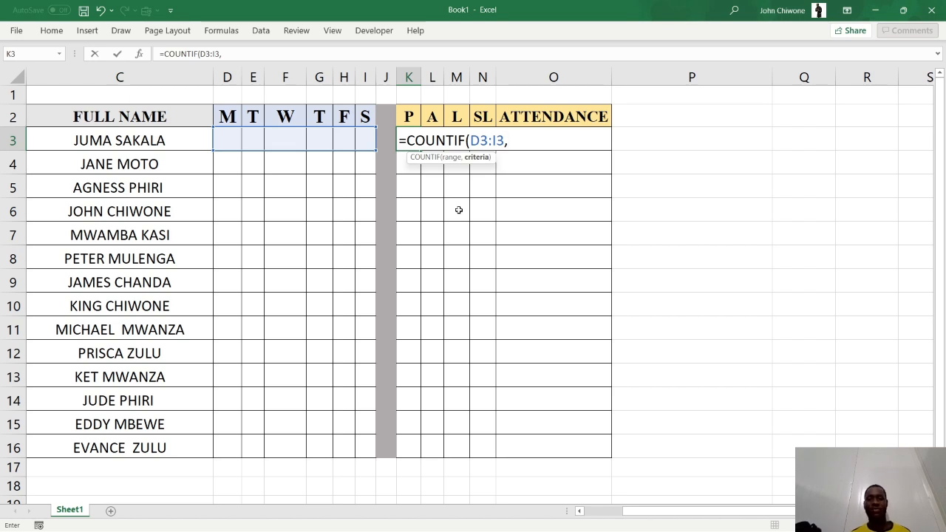
type("\"")
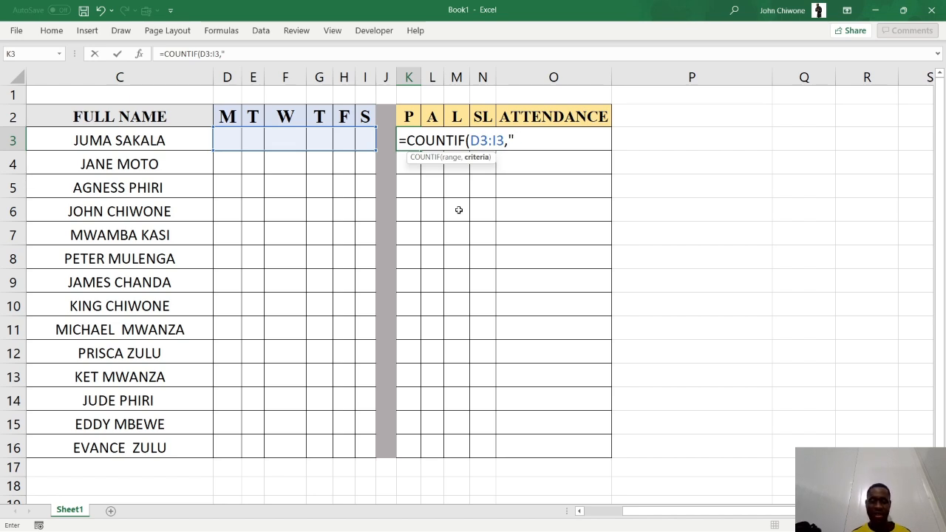
type("P\")")
key("Return")
key("Up")
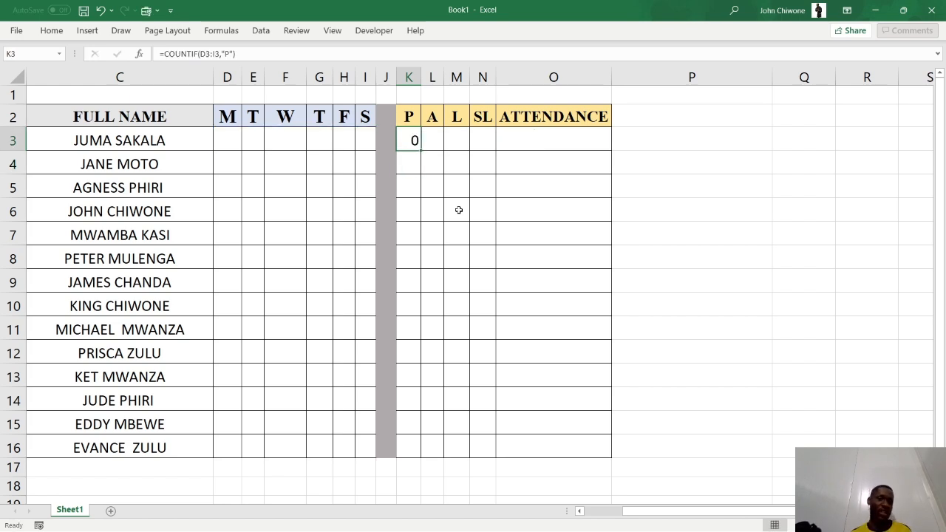
Enter the formula =COUNTIF(D3:I3,"A") in L3 to count the first student's A entries.
key("Right")
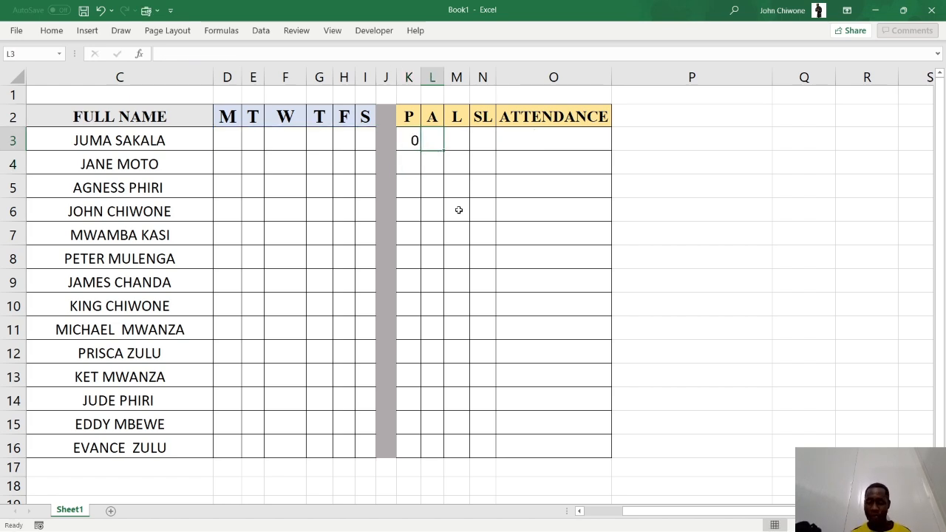
type("=")
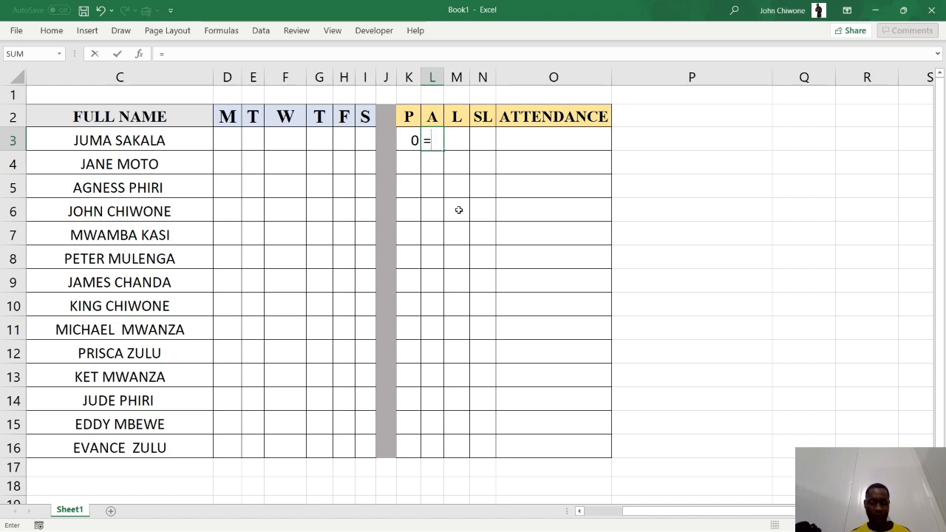
type("COUM")
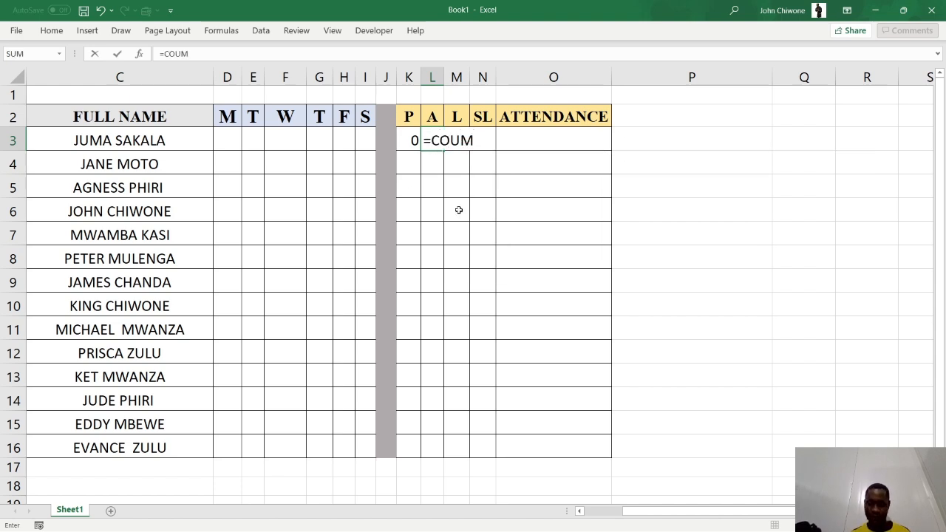
key("BackSpace")
type("NTI")
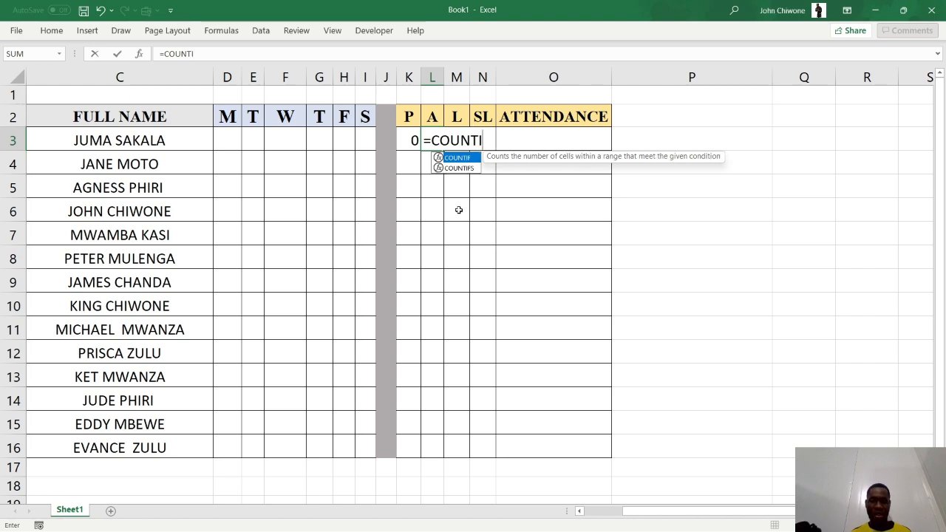
key("Tab")
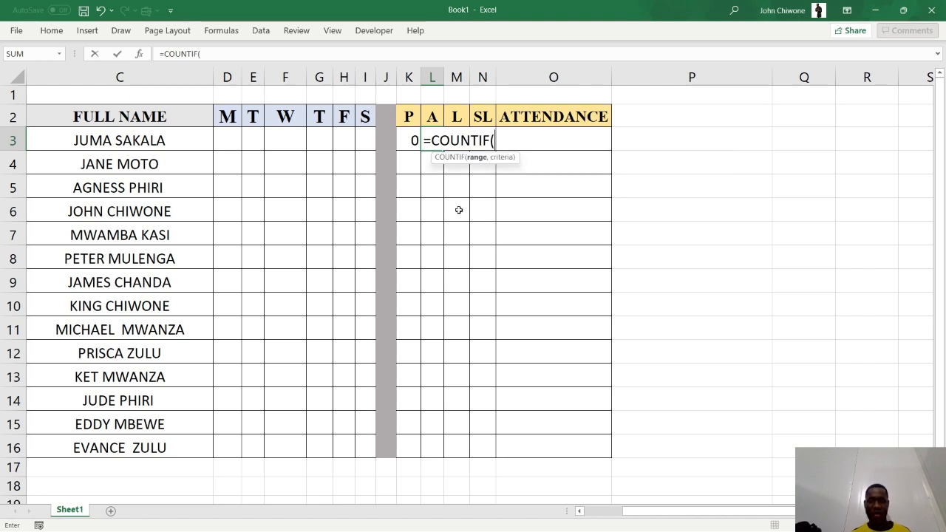
key("Left")
key("Left")
key("Left")
key("Left")
key("Left")
key("Left")
key("Left")
key("Left")
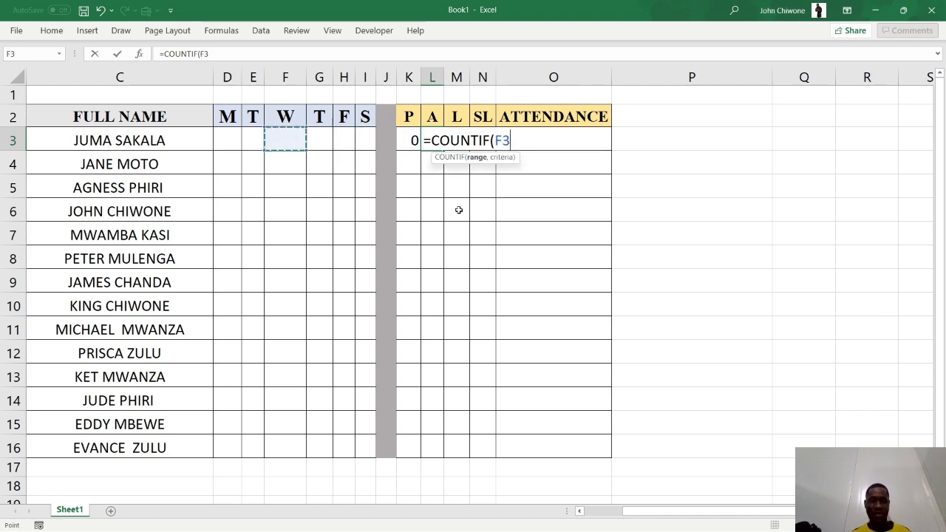
key("shift+Right")
key("shift+Right")
key("shift+Right")
key("shift+Right")
key("shift+Right")
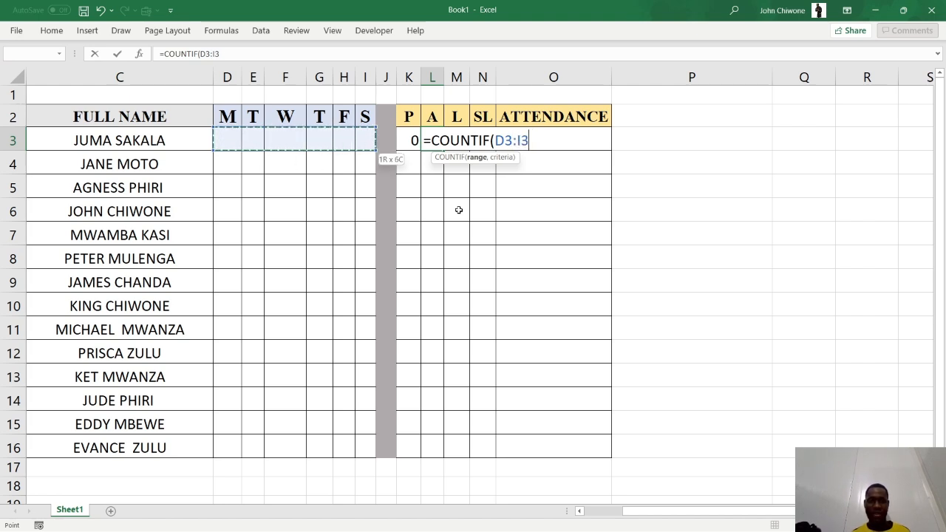
type(",\"")
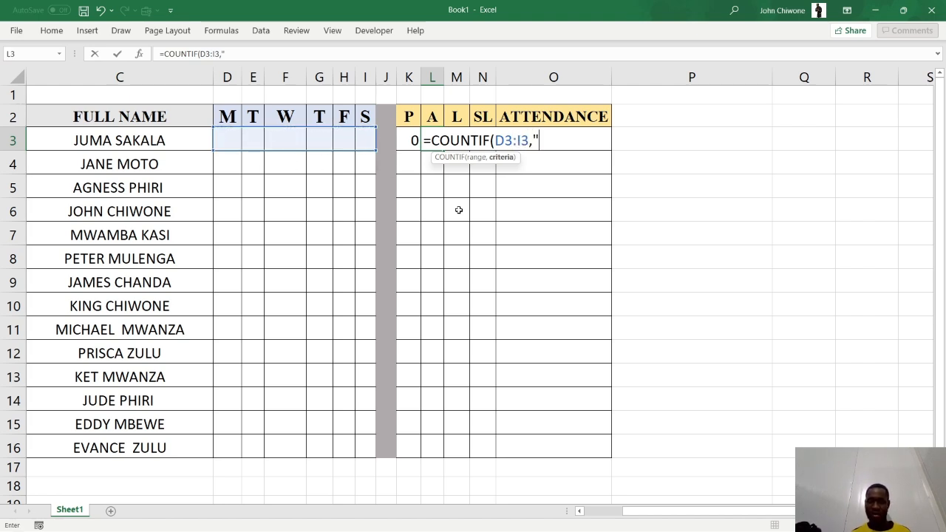
type("A\")")
key("Return")
key("Up")
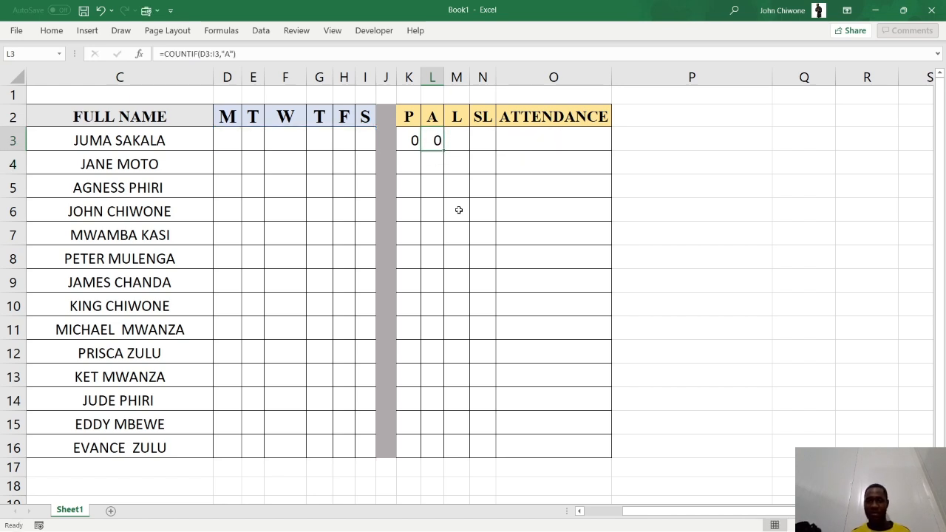
key("Right")
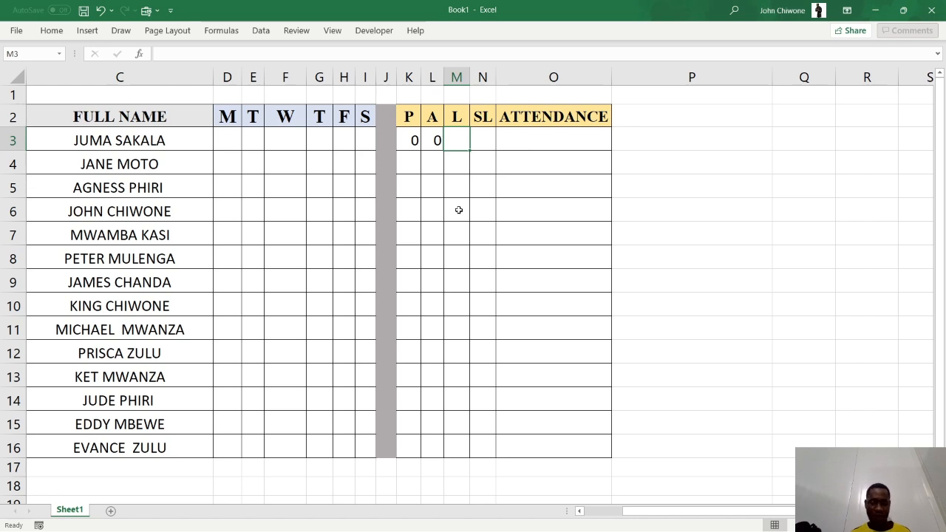
Enter the formula =COUNTIF(D3:I3,"L") in M3 to count the first student's L entries.
type("=COU")
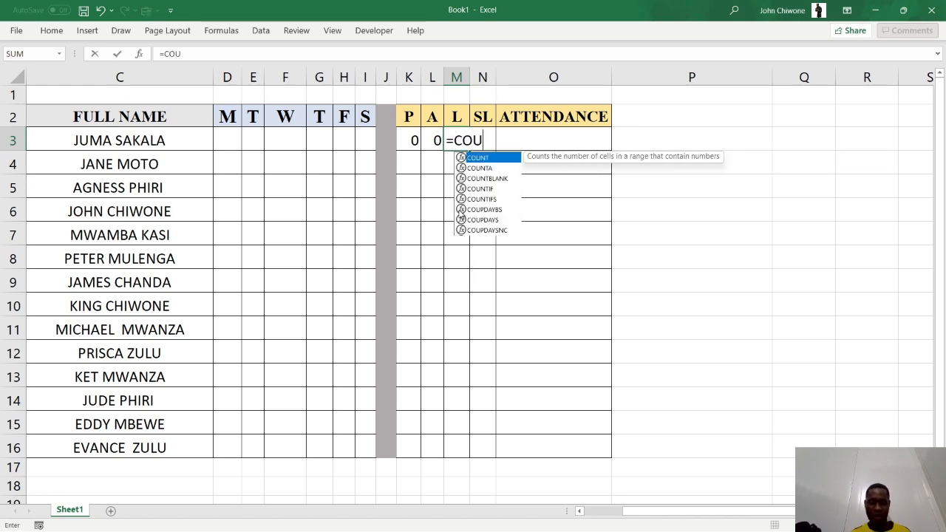
type("NTO")
key("BackSpace")
type("I")
key("Tab")
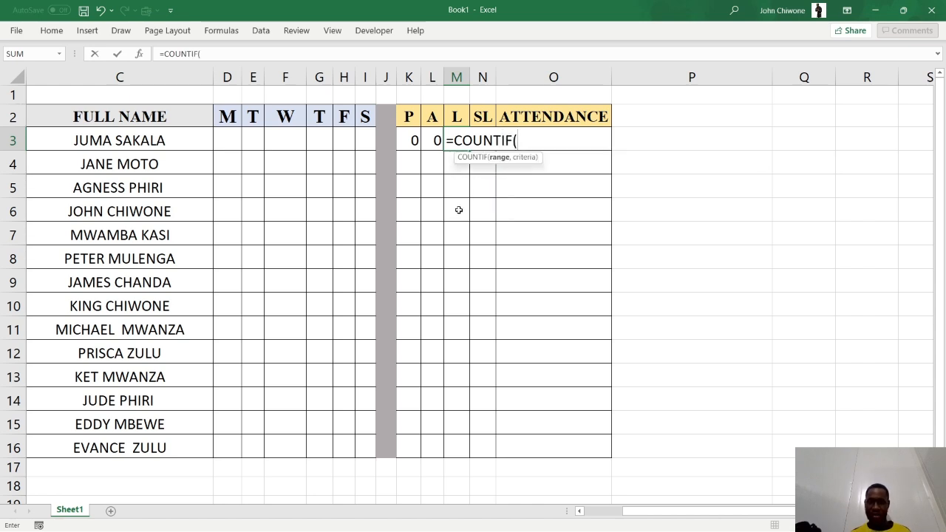
key("Left")
key("Left")
key("Left")
key("Left")
key("Left")
key("Left")
key("Left")
key("Left")
key("Left")
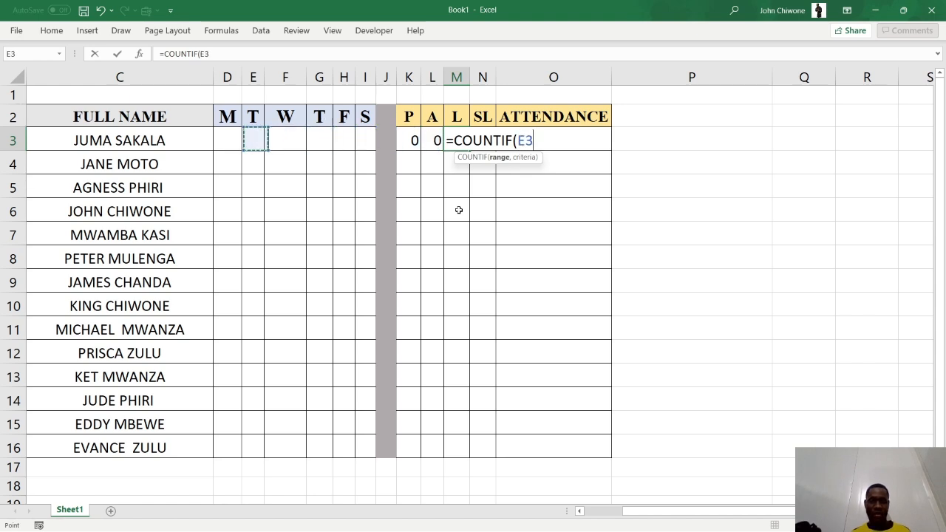
key("shift+Right")
key("shift+Right")
key("shift+Right")
key("shift+Right")
key("shift+Right")
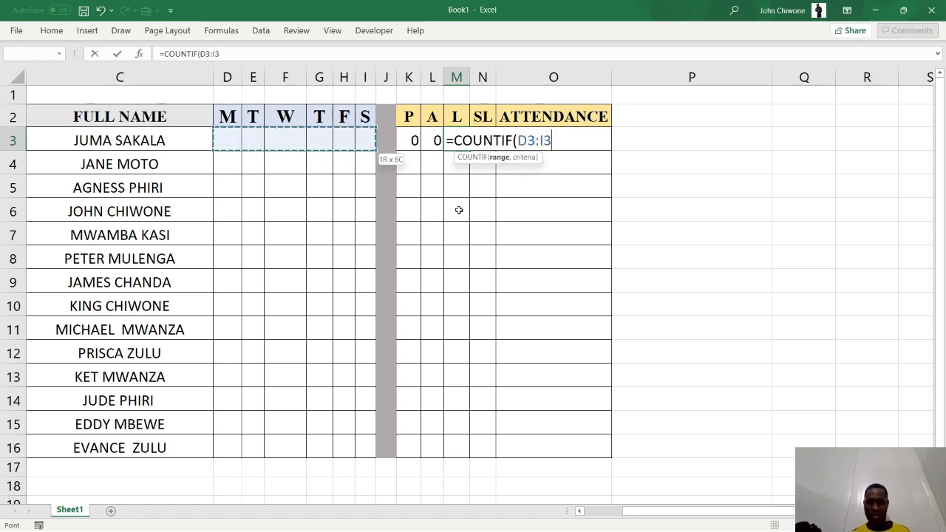
type(",")
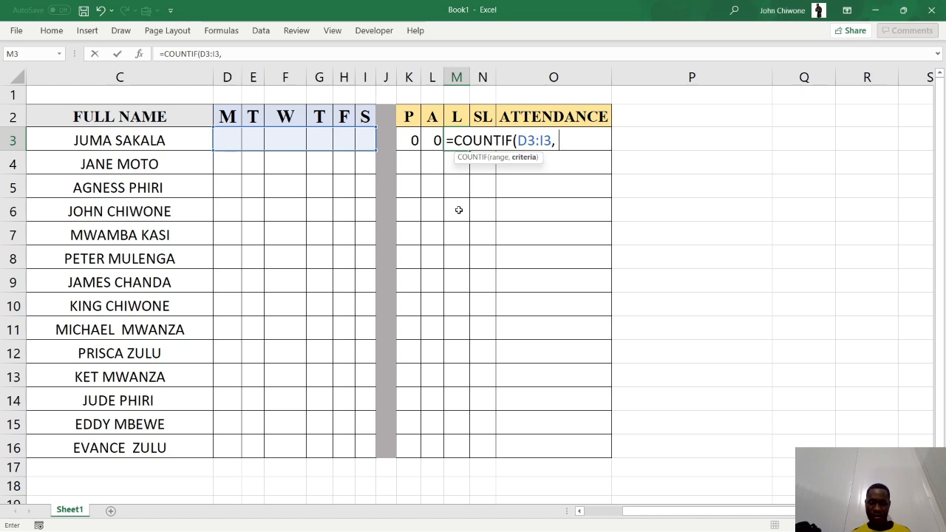
type("\"")
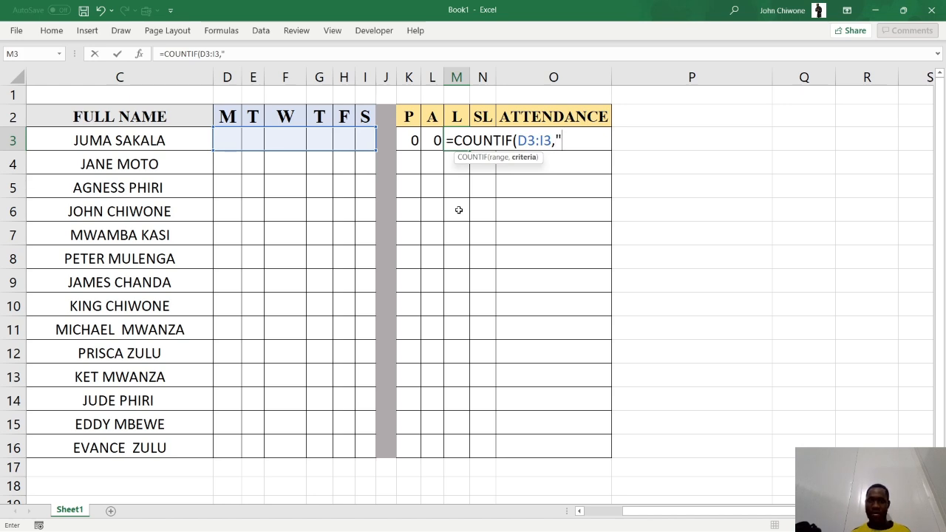
type("L")
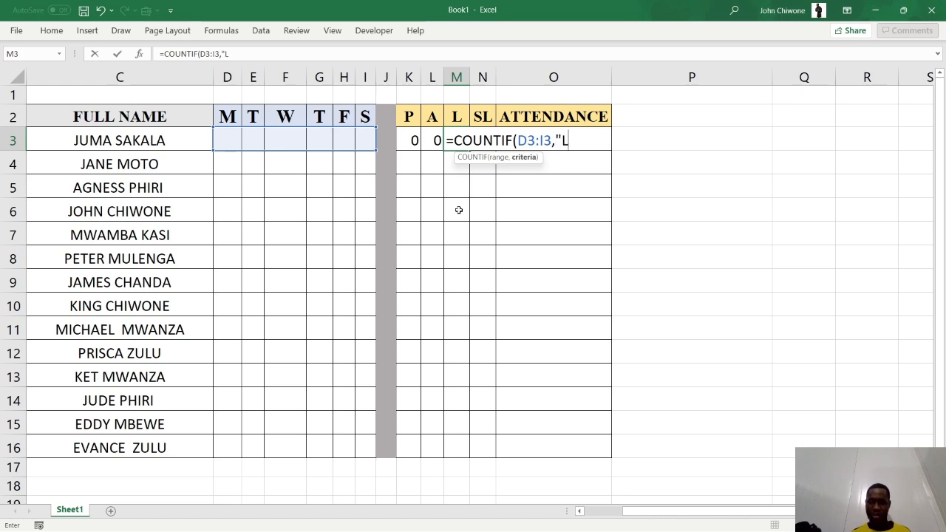
type("\")")
key("Return")
key("Up")
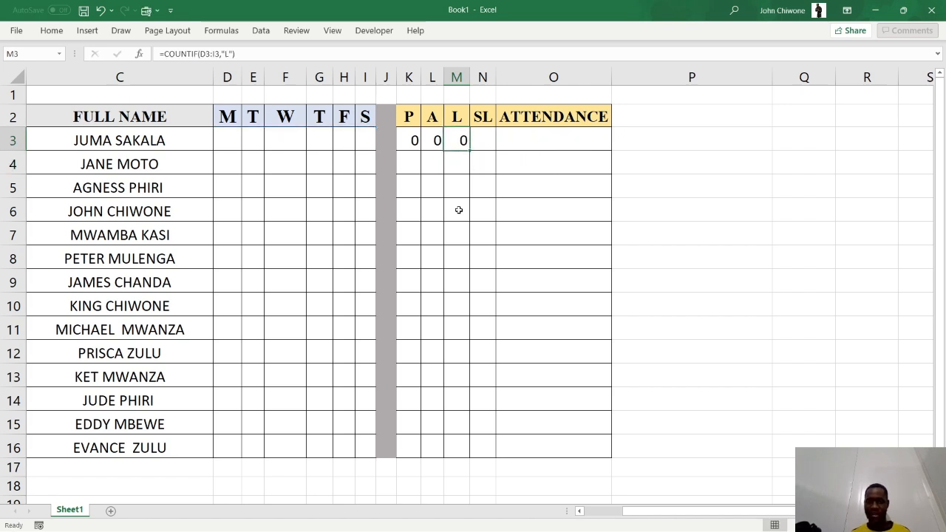
Enter the formula =COUNTIF(D3:I3,"SL") in N3 to count the first student's SL entries.
key("Right")
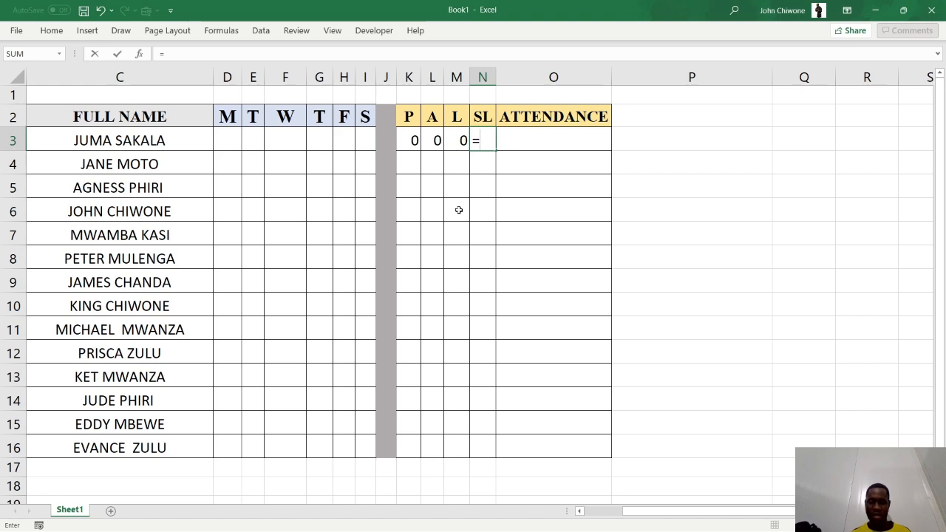
type("COUNTI")
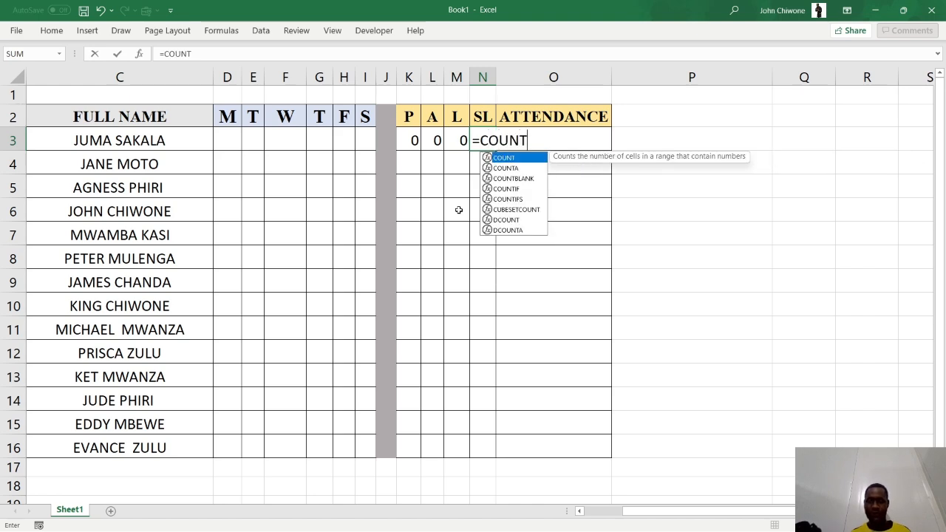
key("Tab")
key("Left")
key("Left")
key("Left")
key("Left")
key("Left")
key("Left")
key("Left")
key("Left")
key("Left")
key("Left")
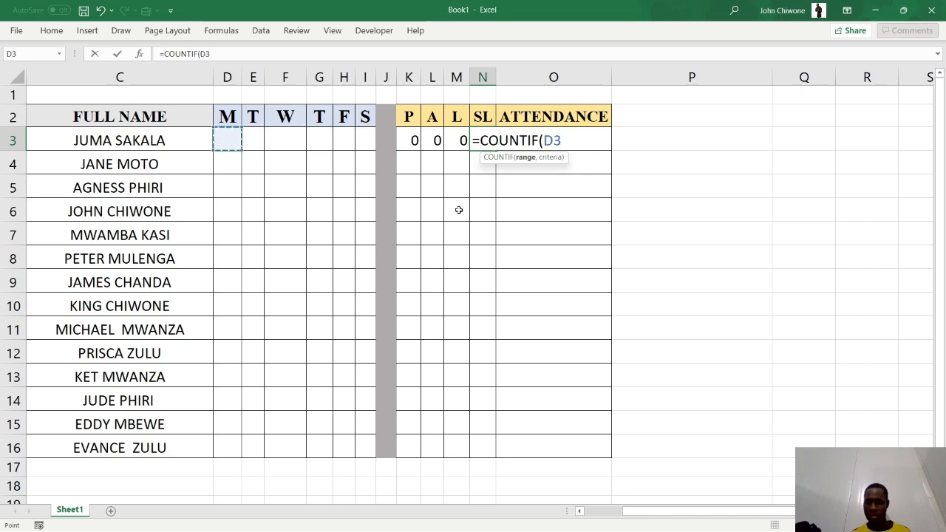
key("shift+Right")
key("shift+Right")
key("shift+Right")
key("shift+Right")
key("shift+Right")
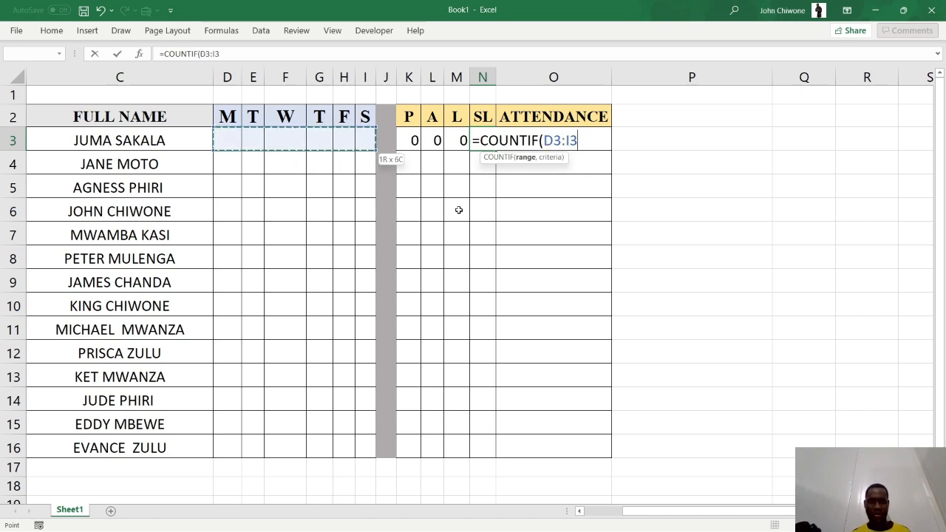
type(",")
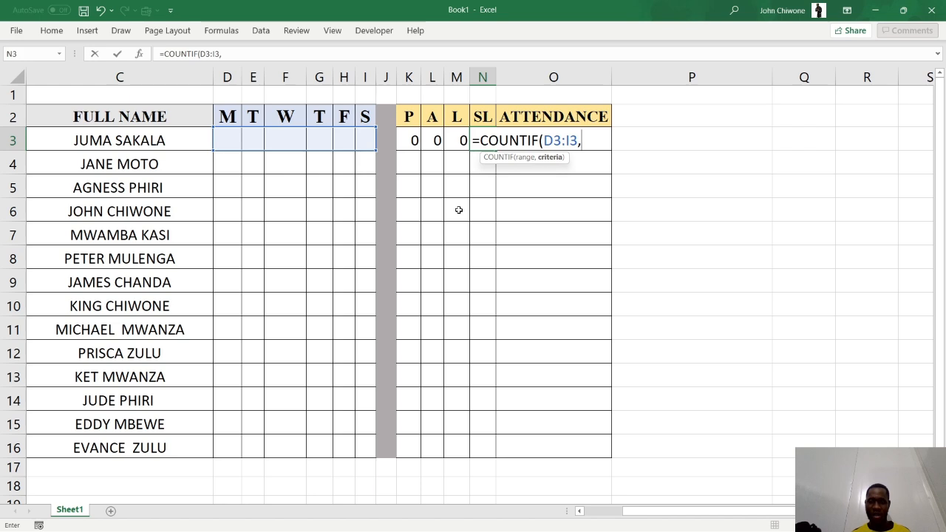
type("\"SL\")")
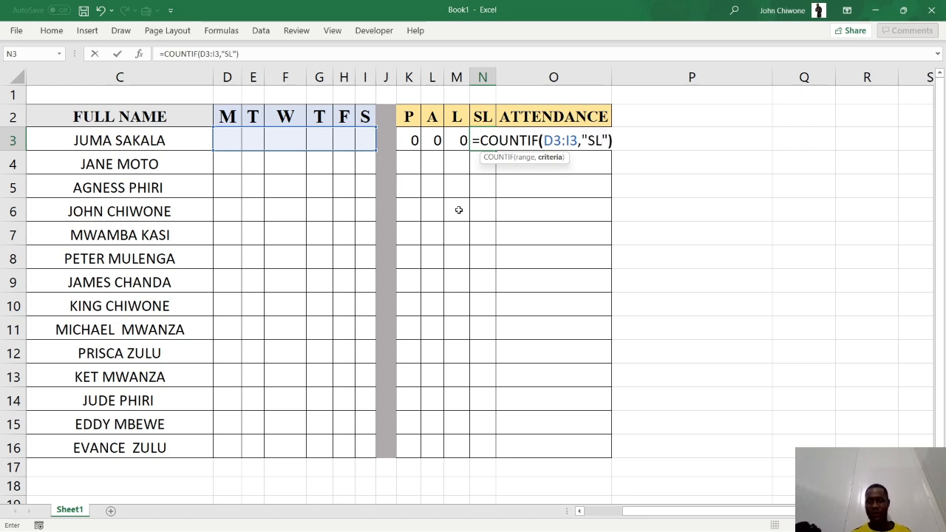
key("Return")
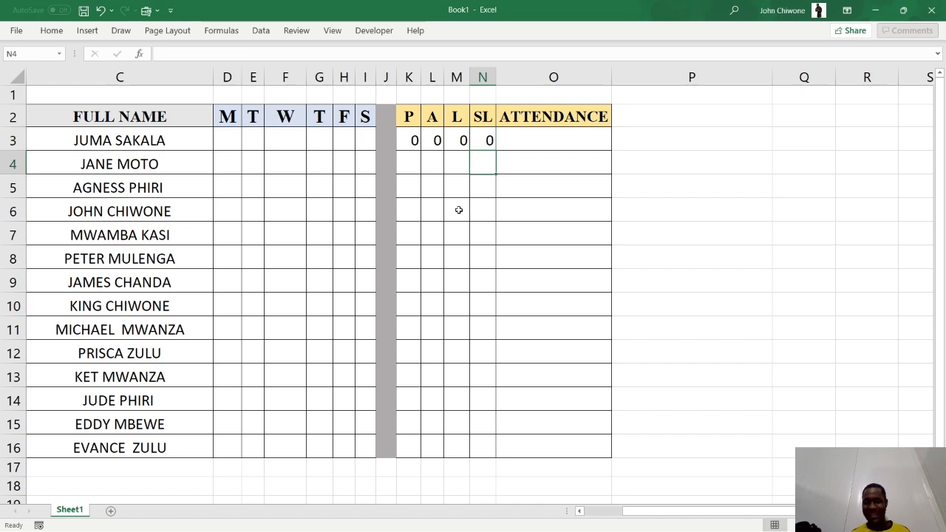
key("Up")
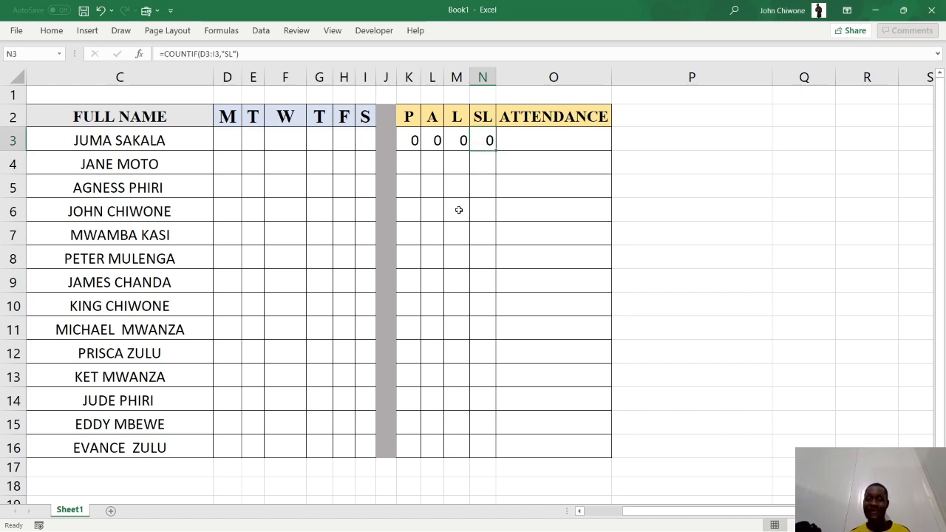
Fill the four COUNTIF formulas in K3:N3 down to row 16 for all students.
key("Left")
key("Left")
key("Left")
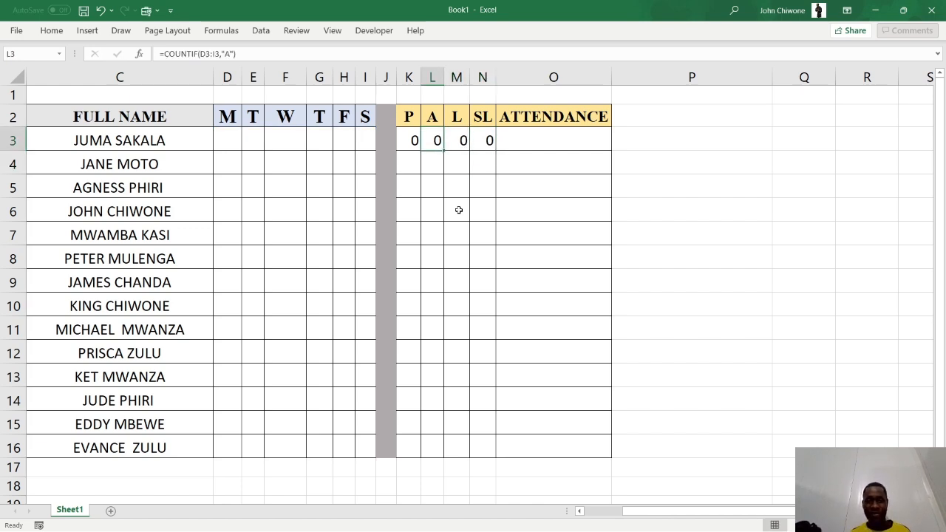
key("shift+Right")
key("shift+Right")
key("shift+Right")
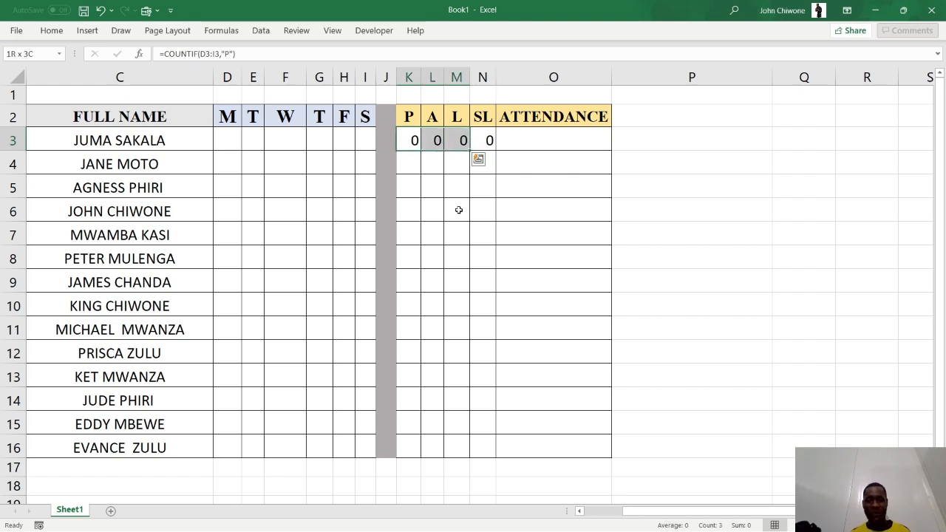
key("shift+Down")
key("shift+Down")
key("shift+Down")
key("shift+Down")
key("shift+Down")
key("shift+Down")
key("shift+Down")
key("shift+Down")
key("shift+Down")
key("shift+Down")
key("shift+Down")
key("shift+Down")
key("shift+Down")
key("shift+Down")
key("shift+Down")
key("shift+Down")
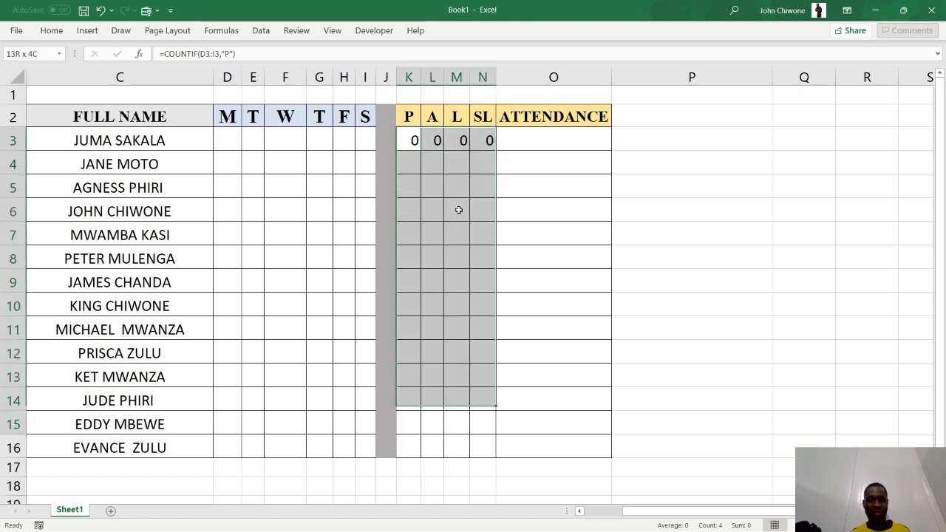
key("shift+Up")
key("shift+Up")
key("shift+Up")
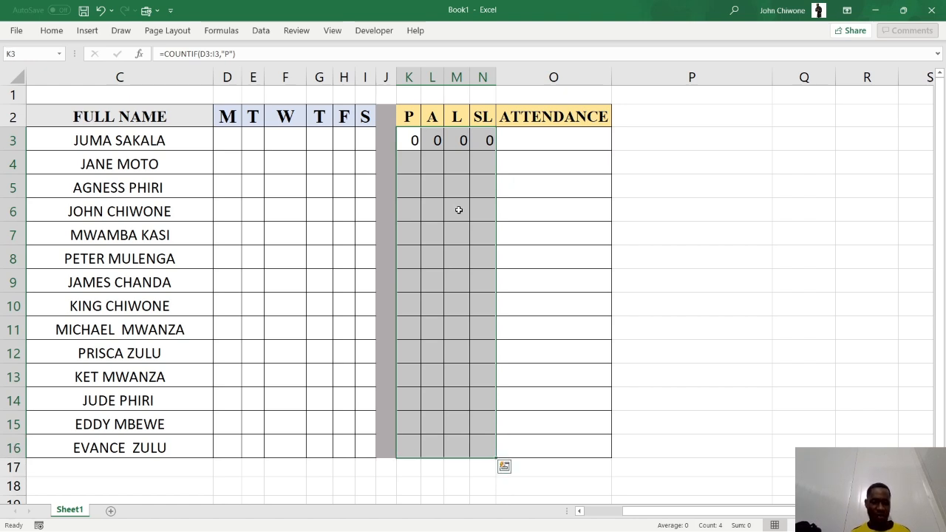
key("ctrl+d")
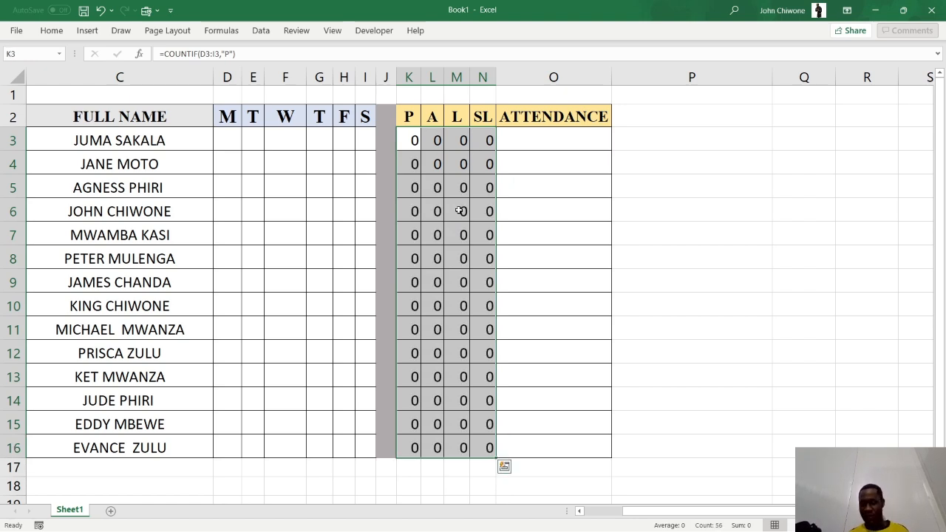
Enter the formula =K3/6 in O3 to calculate the first student's attendance.
key("Up")
key("Up")
key("Right")
key("Right")
key("Right")
key("Right")
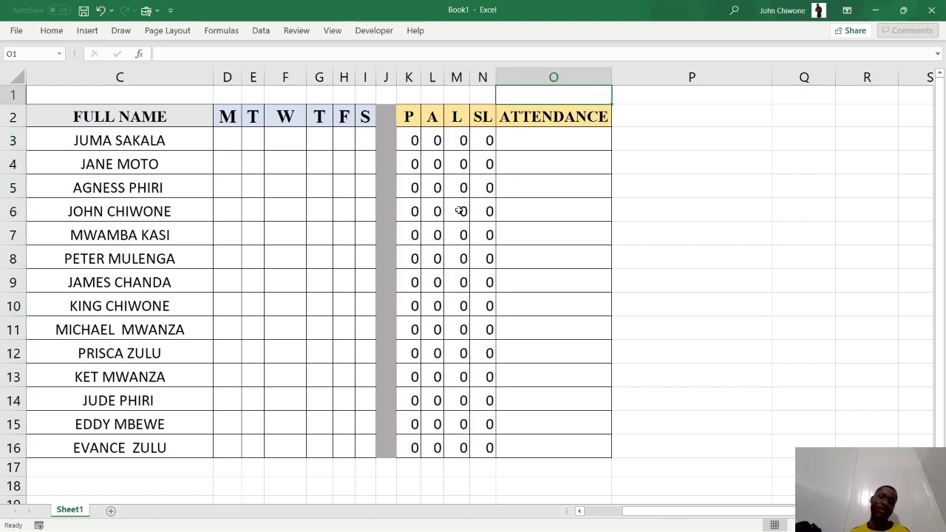
key("Down")
key("Down")
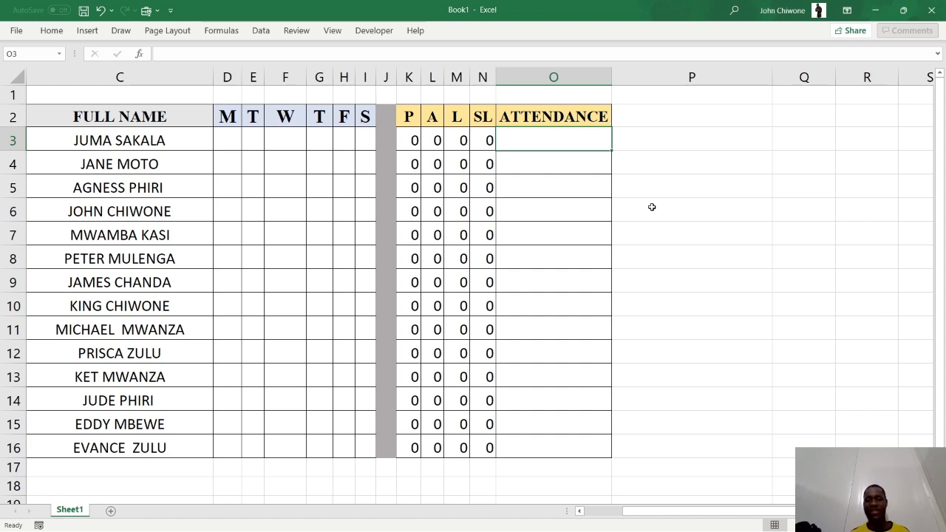
type("=")
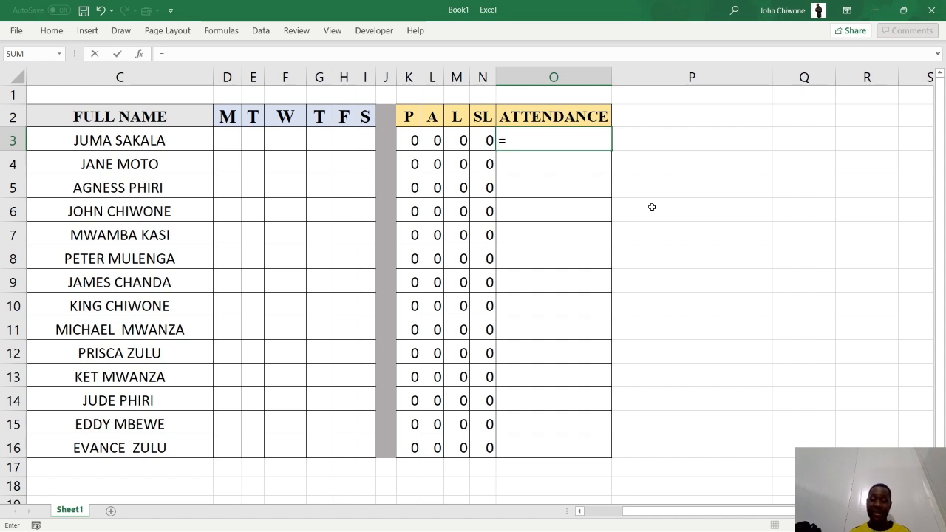
key("Left")
key("Left")
key("Left")
key("Left")
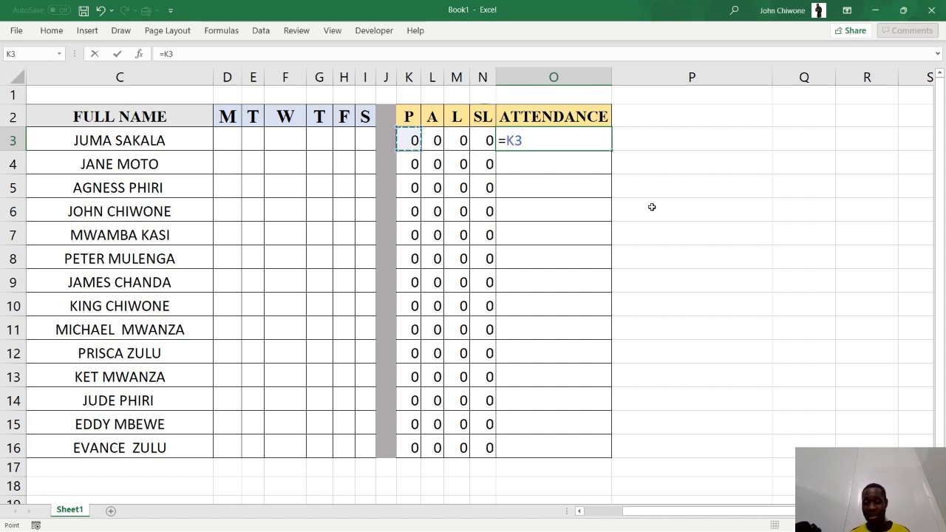
type("/6")
key("Return")
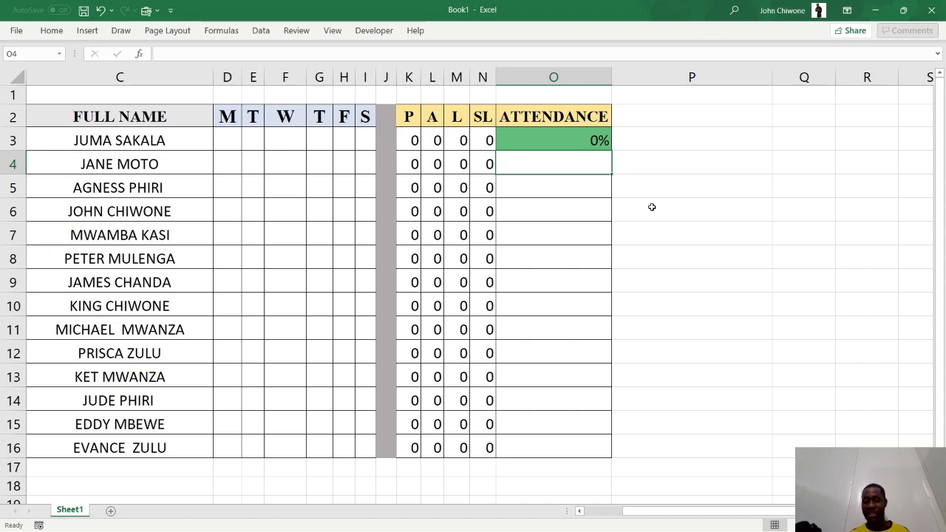
key("Down")
key("Down")
key("Down")
key("Down")
key("Down")
key("Down")
key("Down")
key("Down")
key("Down")
key("Down")
key("Down")
key("Down")
key("Down")
key("Up")
key("Up")
key("Up")
key("Up")
key("Up")
key("Up")
key("Up")
key("Up")
key("Up")
key("Up")
key("Up")
key("Up")
key("Up")
Apply the red-yellow-green color scale as conditional formatting to the attendance cells O3:O16.
key("Up")
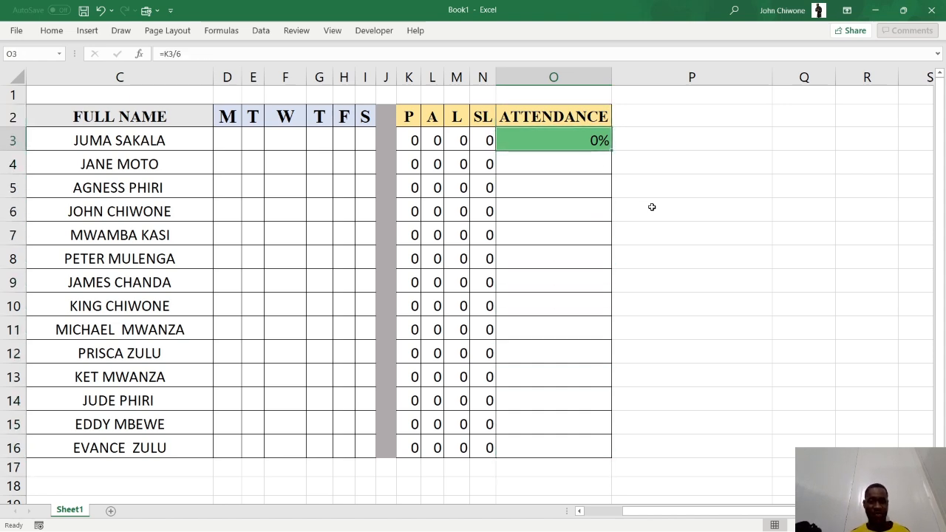
key("shift+Down")
key("shift+Down")
key("shift+Down")
key("shift+Down")
key("shift+Down")
key("shift+Down")
key("shift+Down")
key("shift+Down")
key("shift+Down")
key("shift+Down")
key("shift+Down")
key("shift+Down")
key("shift+Down")
key("shift+Down")
key("shift+Down")
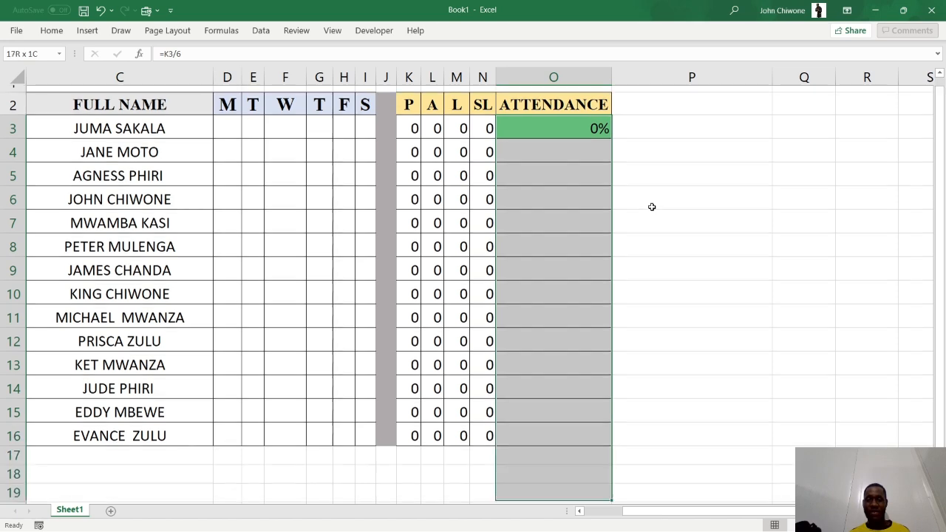
key("shift+Up")
key("shift+Up")
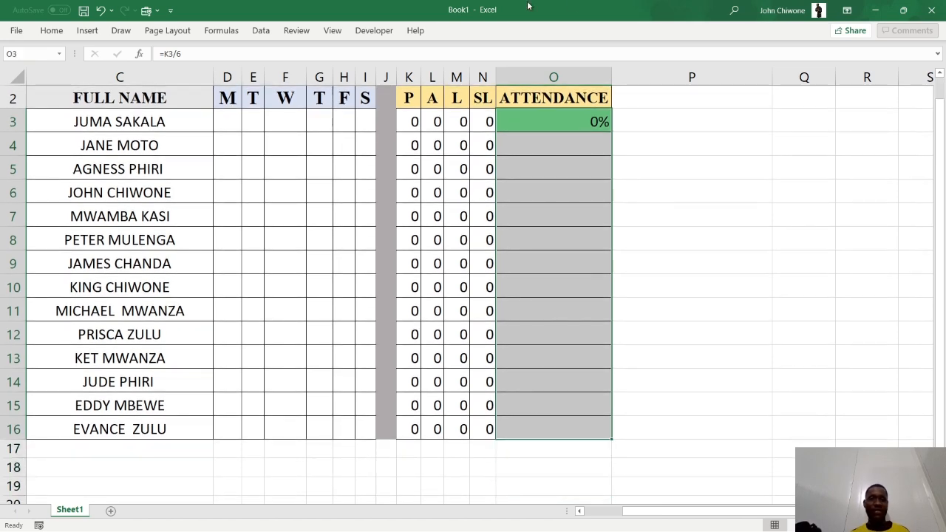
left_click(51, 30)
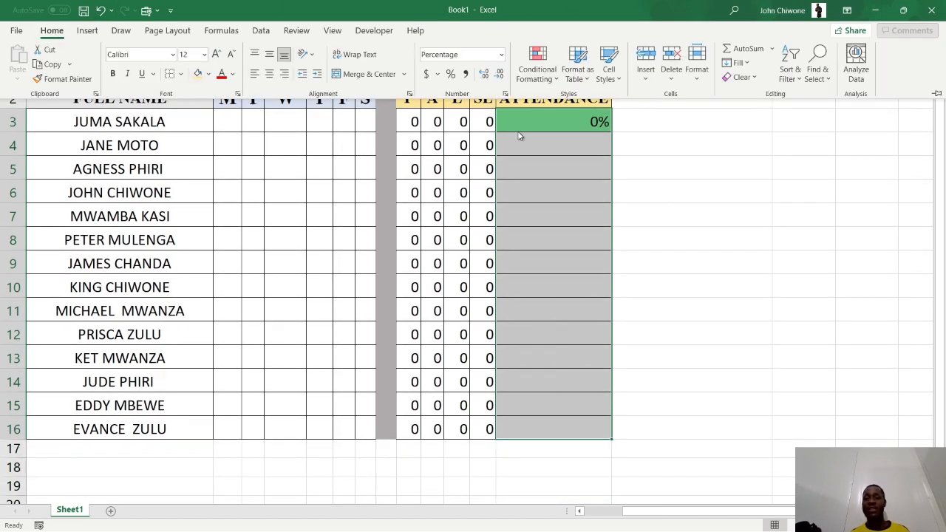
left_click(537, 68)
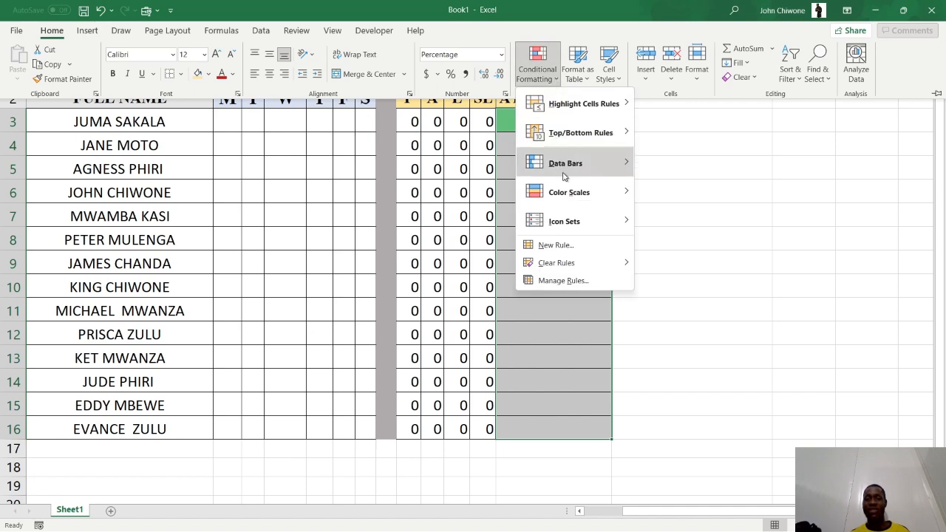
mouse_move(569, 196)
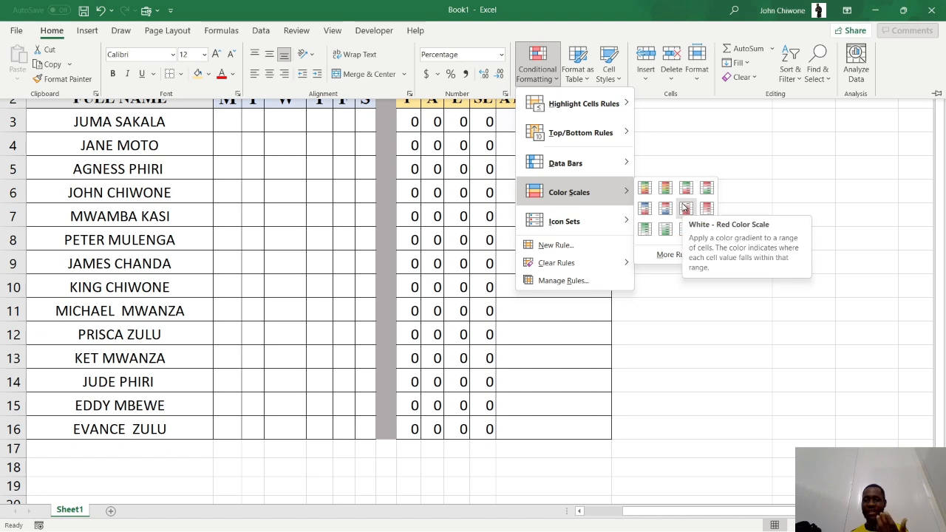
left_click(665, 189)
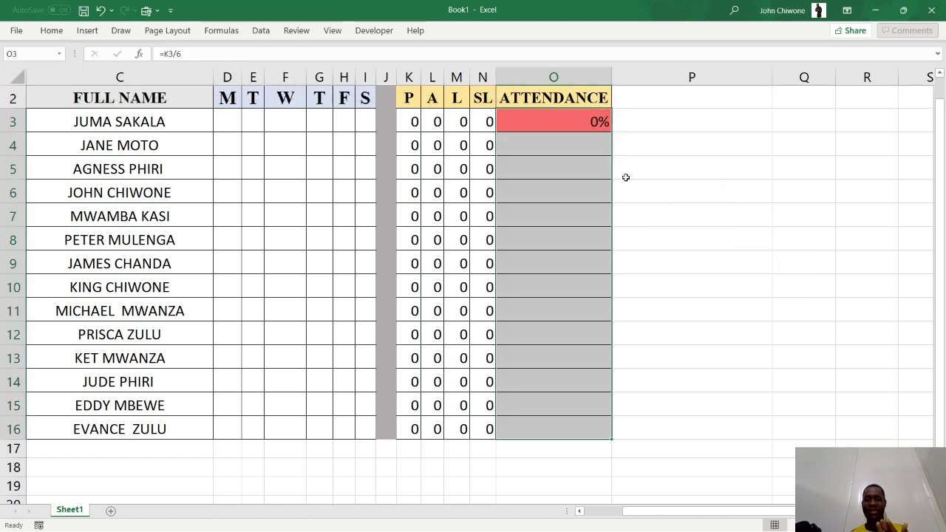
left_click(583, 148)
left_click(549, 124)
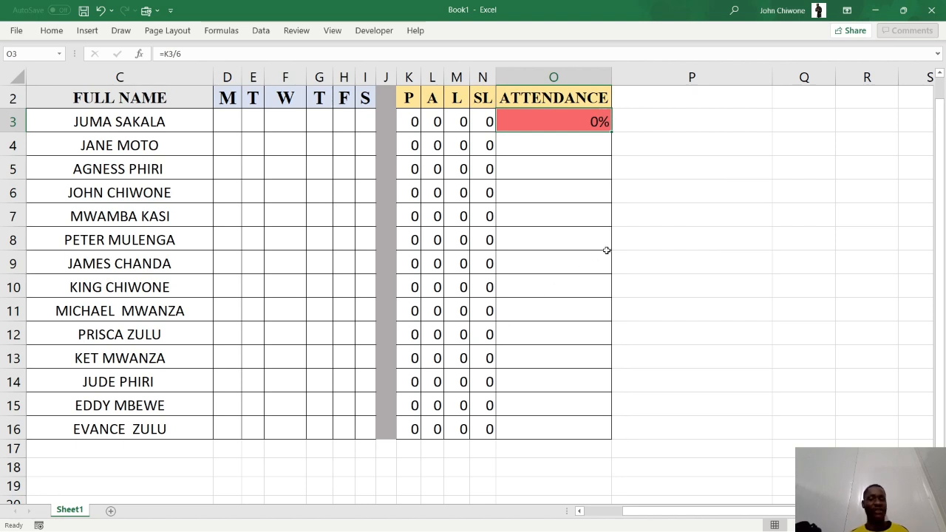
Mark the first student as P for Monday in D3 from the dropdown list.
left_click(231, 116)
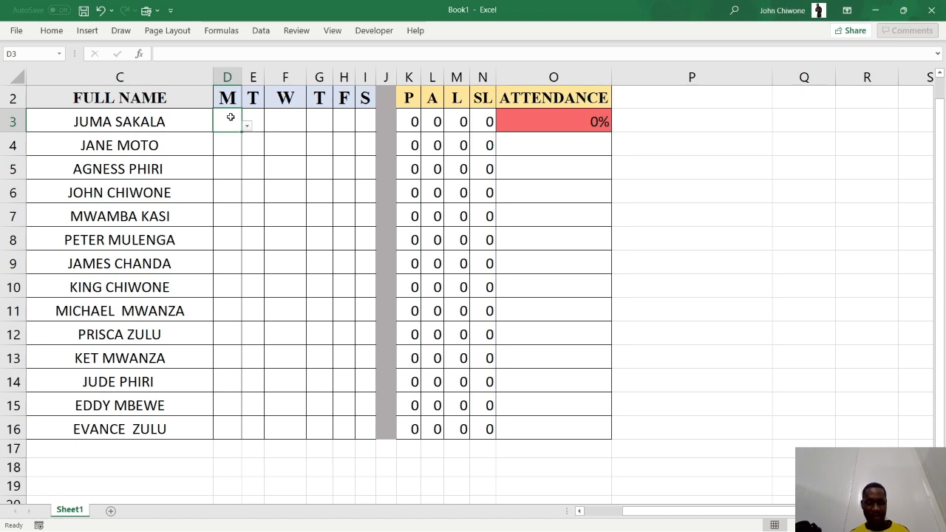
key("alt+Down")
key("Down")
key("Up")
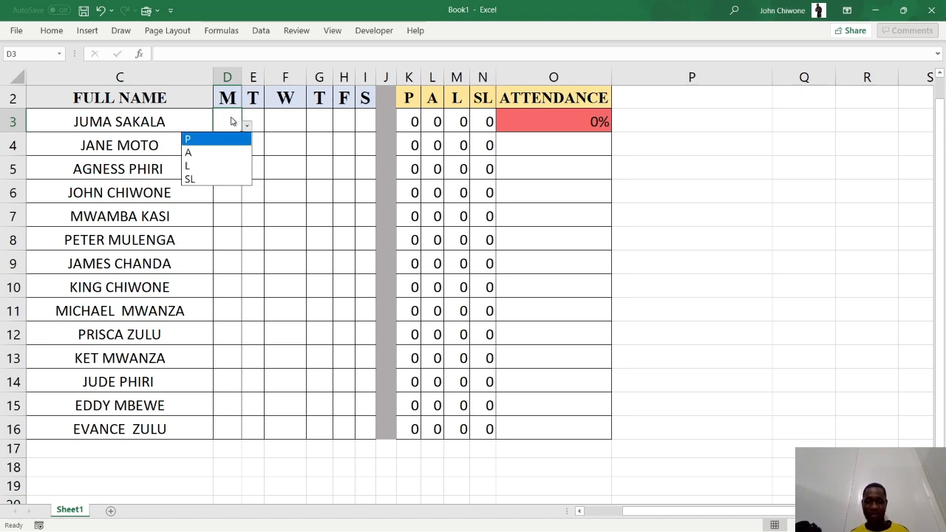
key("Return")
key("Return")
key("Right")
key("Up")
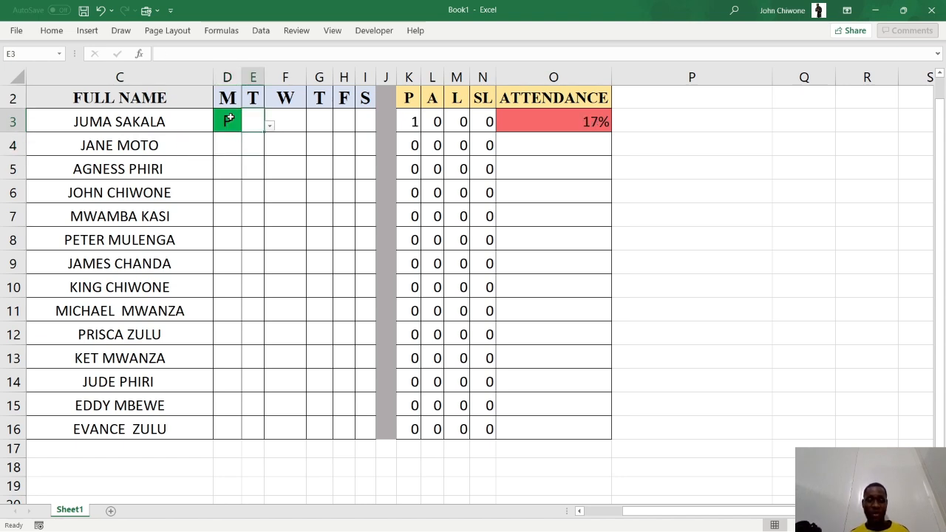
Enter P, P, A, L and SL in E3:I3 for the first student's Tuesday to Saturday attendance.
type("P")
key("Right")
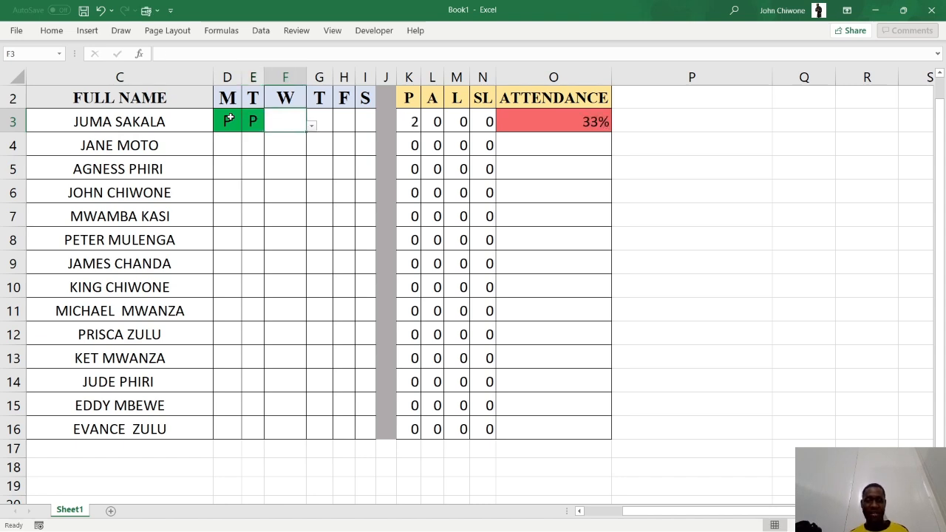
type("P")
key("Right")
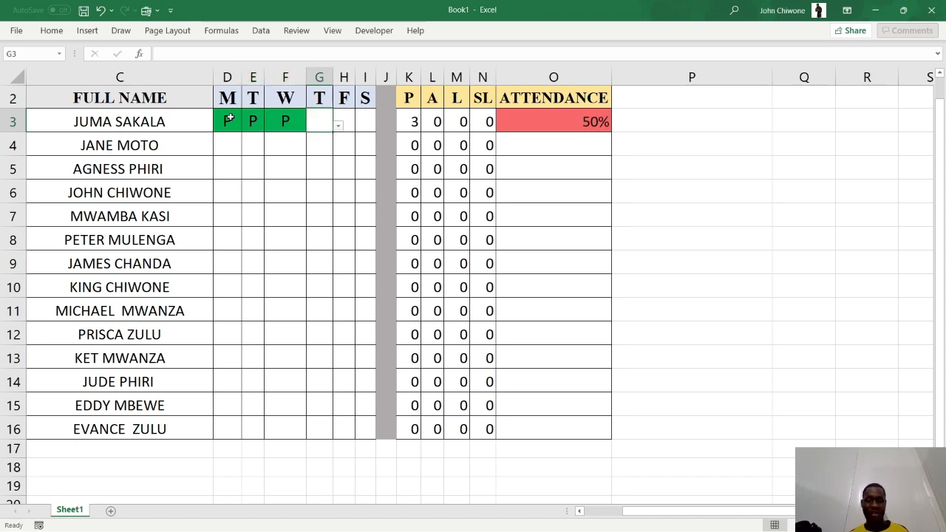
type("A")
key("Right")
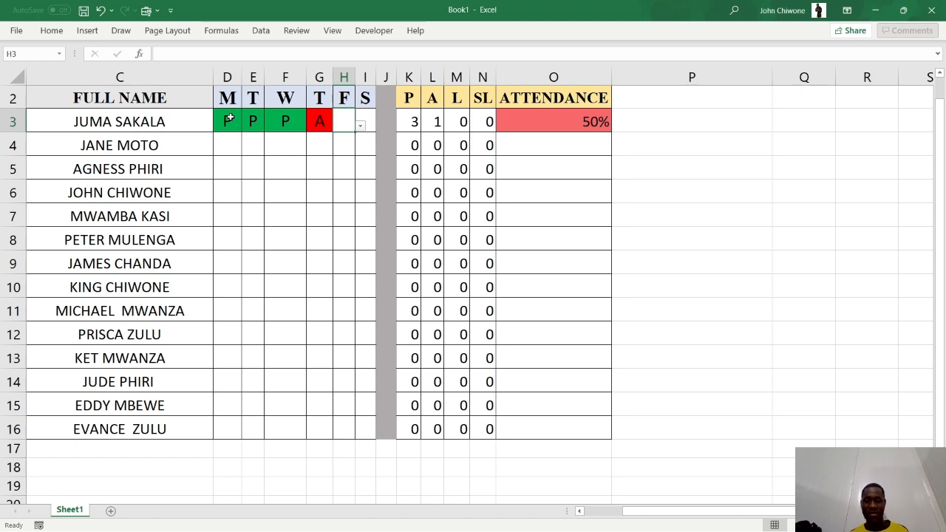
type("L")
key("Right")
type("SL")
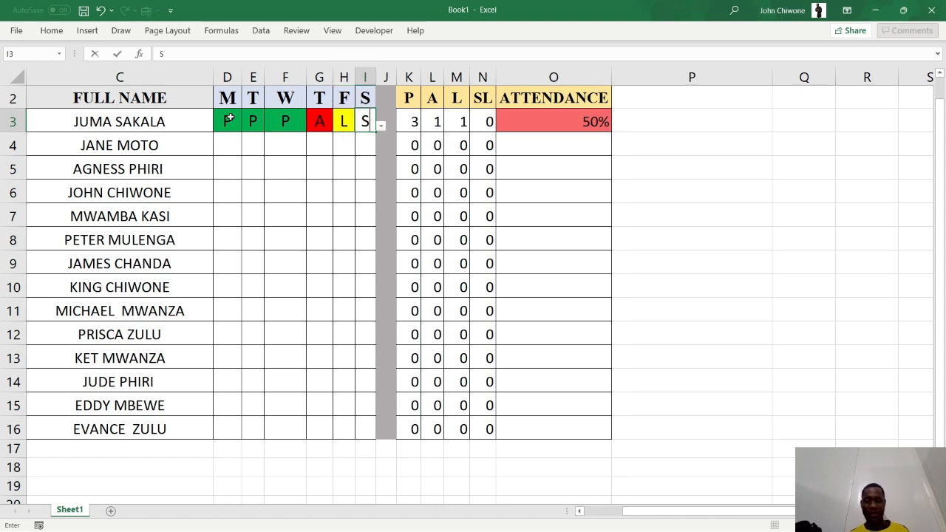
key("Return")
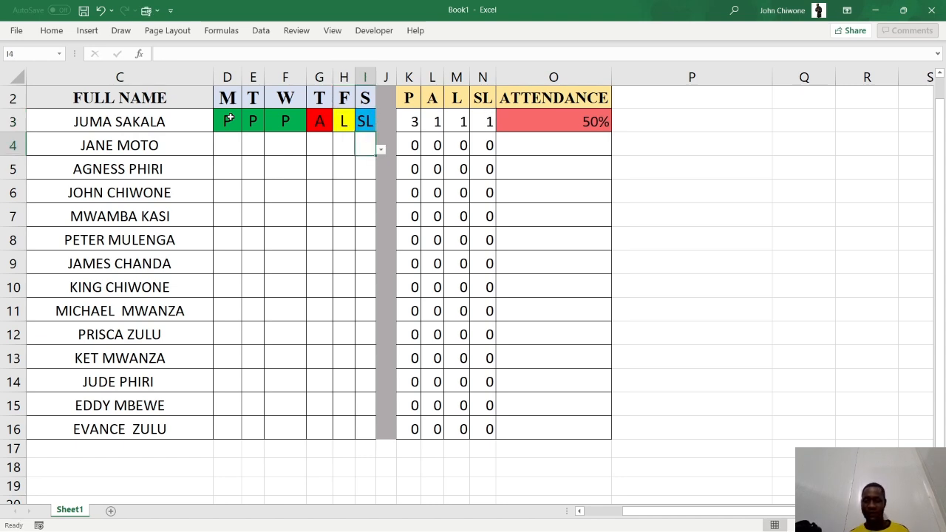
Enter A, P, P, A, L and A in D4:I4 for the second student's week.
key("Down")
key("Down")
key("Left")
key("Left")
key("Left")
key("Left")
key("Up")
key("Up")
key("Left")
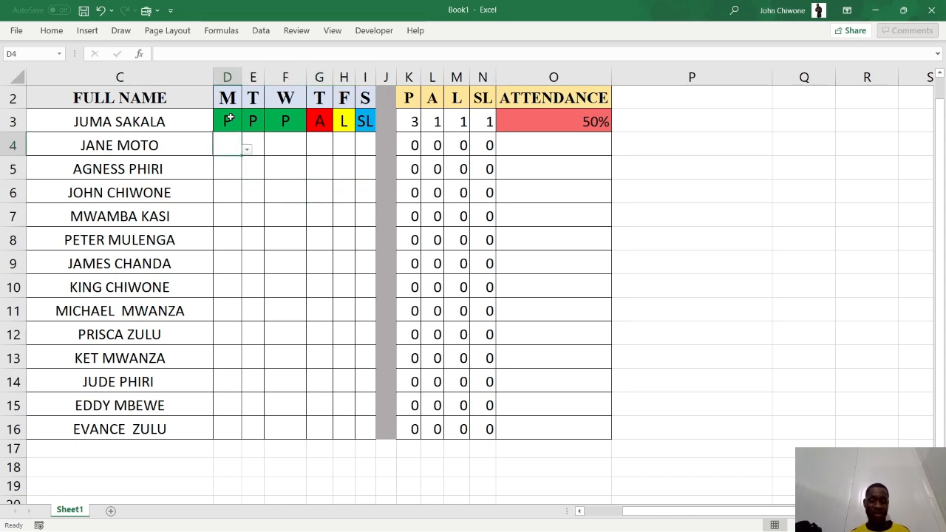
type("A")
key("Tab")
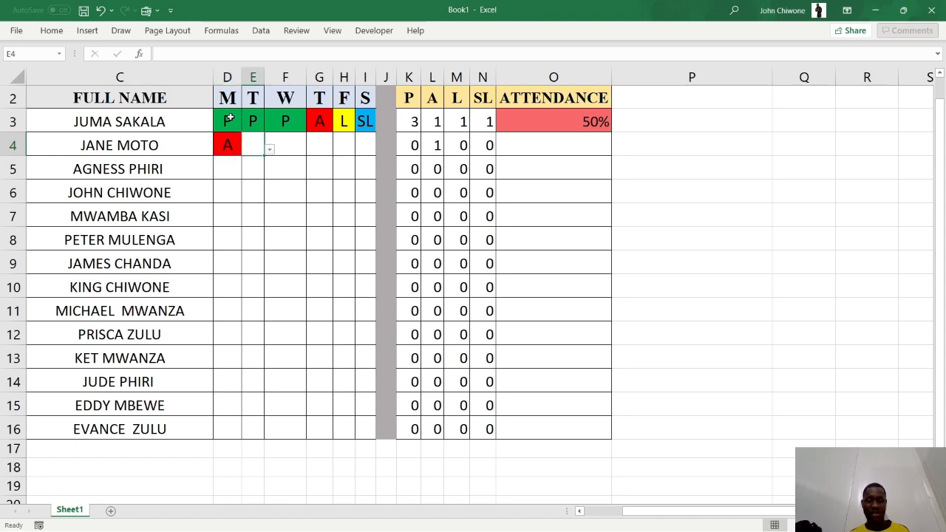
type("P")
key("Tab")
type("P")
key("Tab")
type("A")
key("Tab")
type("L")
key("Tab")
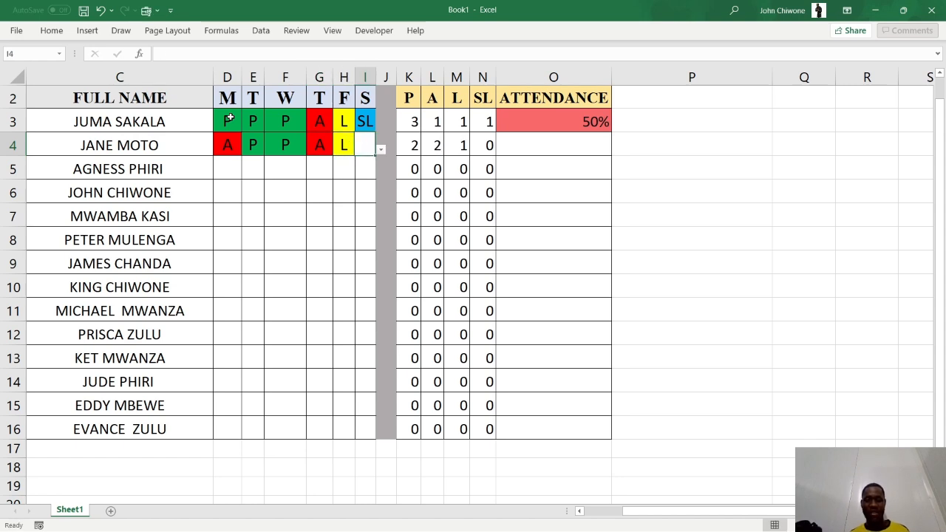
type("A")
key("Tab")
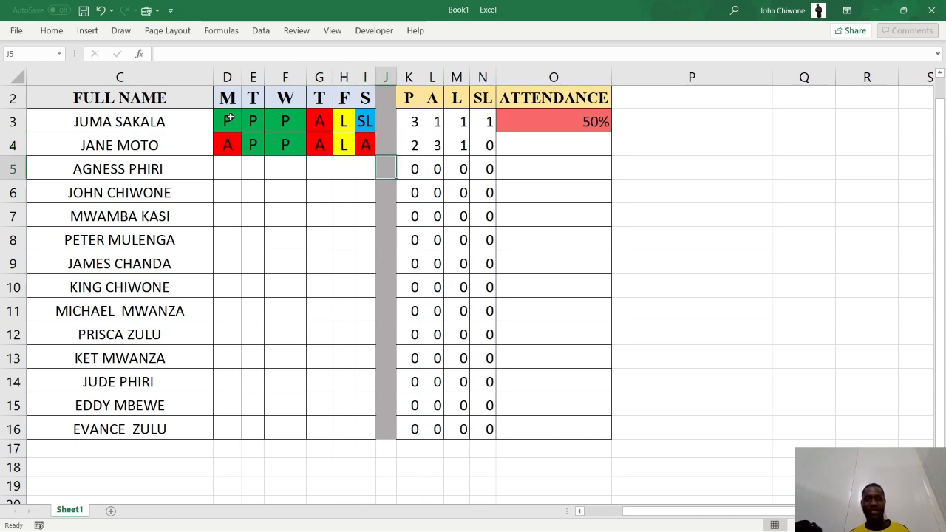
Fill the attendance formula from O3 down to O16 for all students.
key("Left")
key("Right")
key("Right")
key("Right")
key("Right")
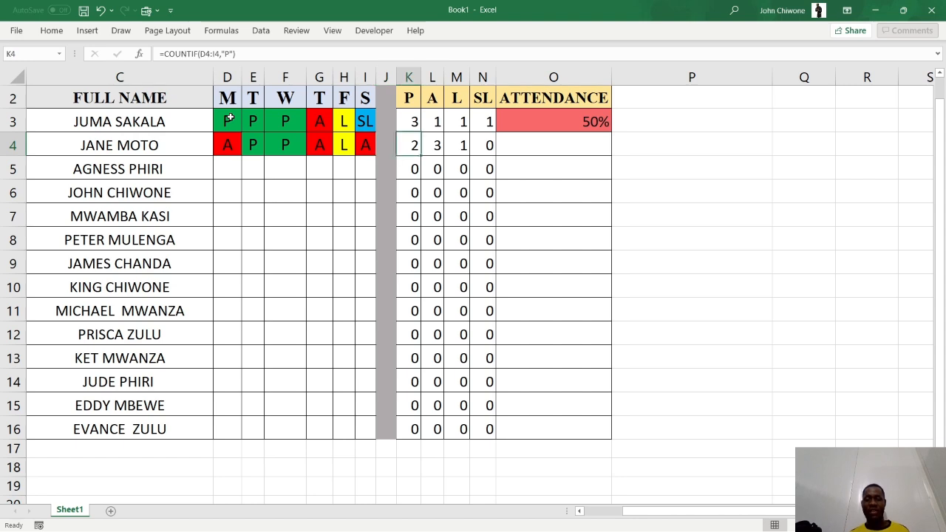
key("Right")
key("Right")
key("Right")
key("Up")
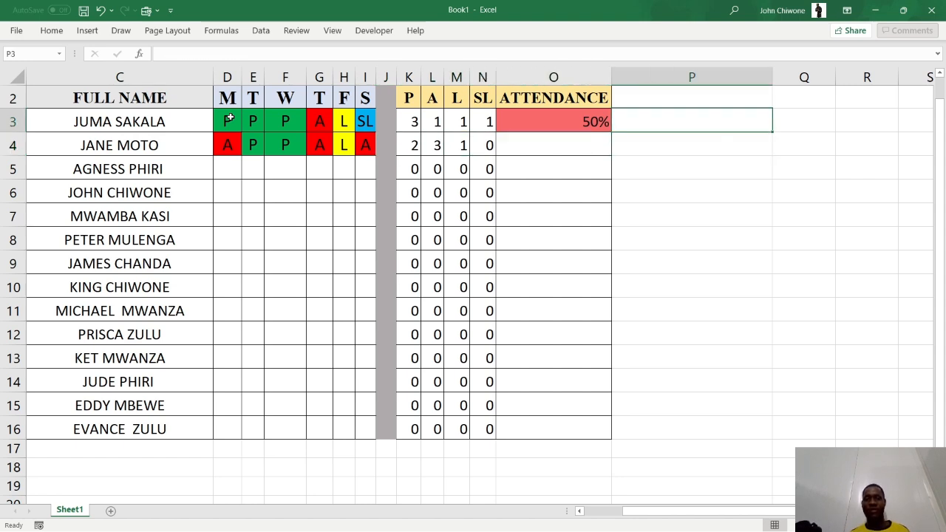
key("Left")
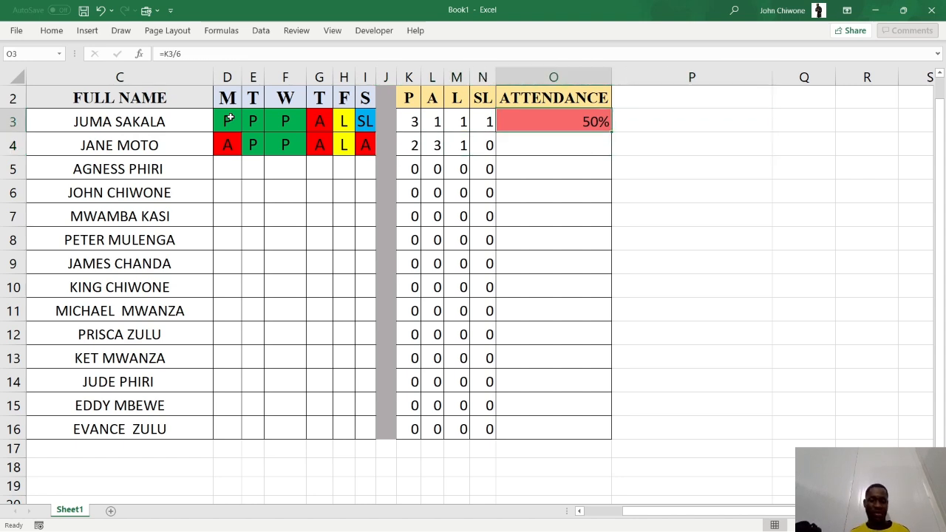
key("shift+Down")
key("shift+Down")
key("shift+Down")
key("shift+Down")
key("shift+Down")
key("shift+Down")
key("shift+Down")
key("shift+Down")
key("shift+Down")
key("shift+Down")
key("shift+Down")
key("shift+Down")
key("shift+Down")
key("shift+Down")
key("shift+Down")
key("shift+Up")
key("shift+Up")
key("ctrl+d")
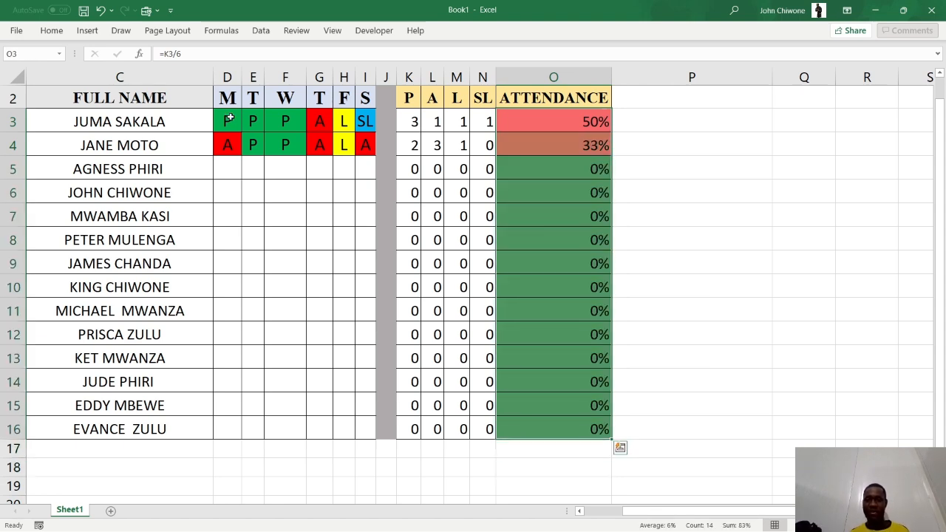
Enter A, A, P, P, P and P in D5:I5 for the third student's week.
key("Down")
key("Down")
key("Down")
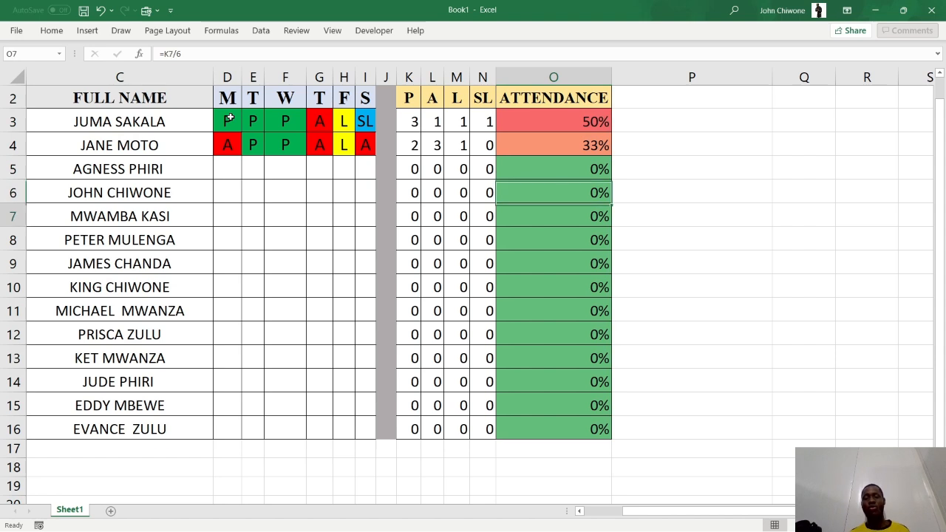
key("Up")
key("Up")
key("Left")
key("Left")
key("Left")
key("Left")
key("Left")
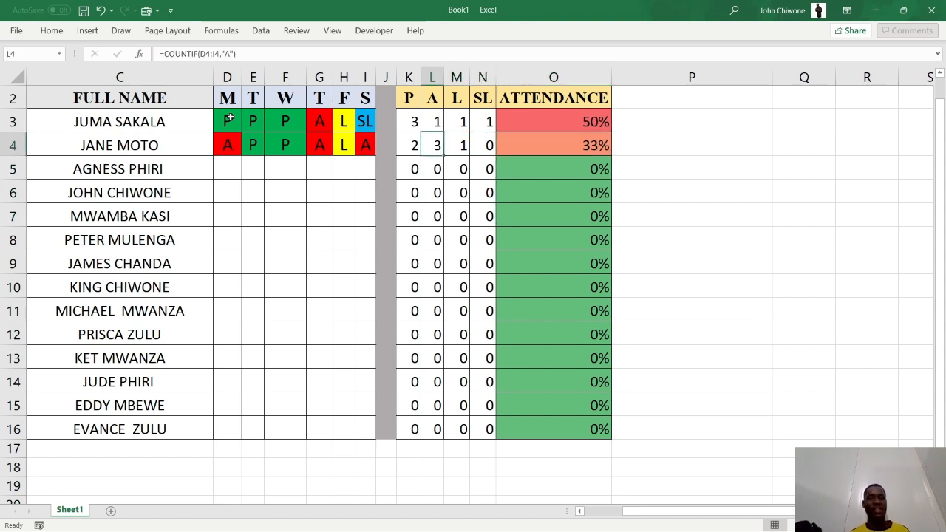
key("Left")
key("Left")
key("Left")
key("Down")
key("Left")
key("Left")
key("Left")
type("A")
key("Tab")
type("A")
key("Tab")
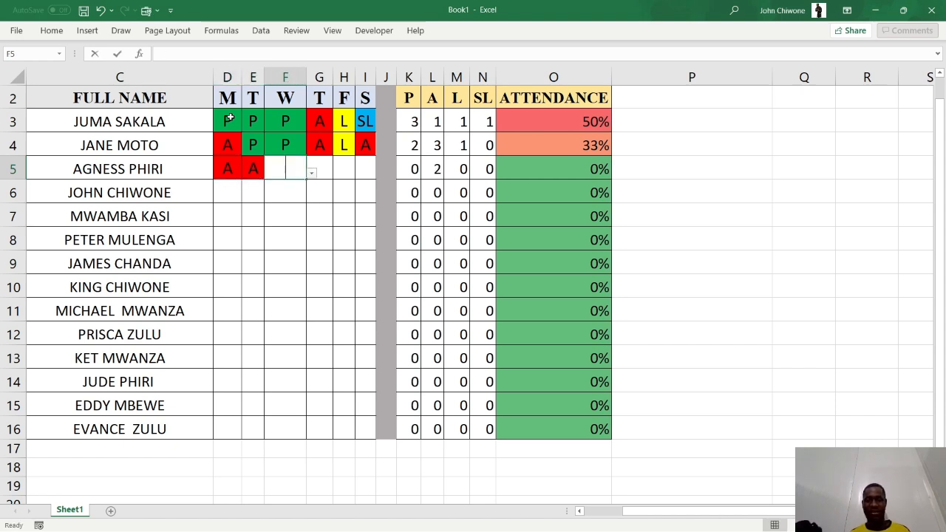
type("P")
key("Tab")
type("P")
key("Tab")
type("P")
key("Tab")
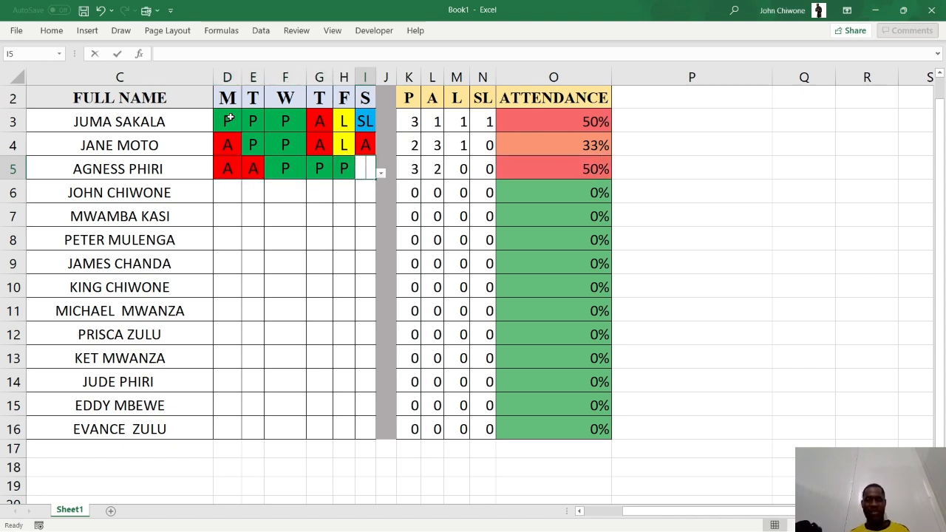
type("P")
key("Tab")
Enter L, L, L, P, P and P in D6:I6 for the fourth student's week.
key("Down")
key("Down")
key("Left")
key("Left")
key("Left")
key("Left")
key("Left")
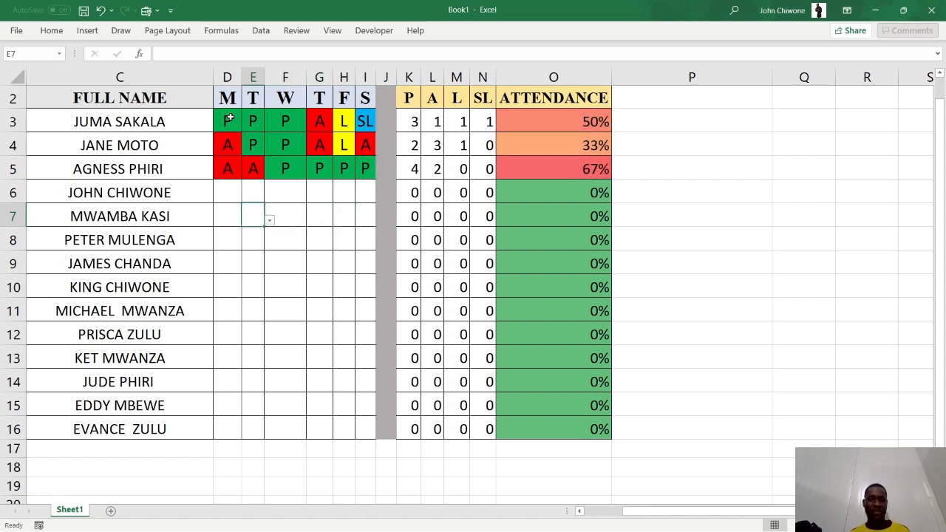
key("Left")
key("Up")
type("L")
key("Tab")
type("L")
key("Tab")
type("L")
key("Tab")
type("P")
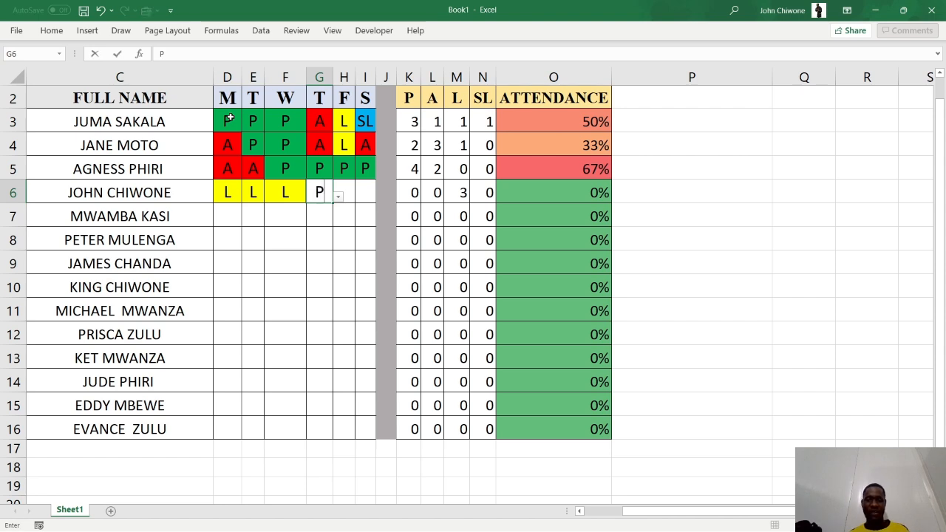
key("Tab")
type("P")
key("Tab")
type("P")
key("Down")
Enter A in D7 and L in E7 for the fifth student's Monday and Tuesday.
key("Left")
key("Left")
key("Left")
key("Left")
key("Left")
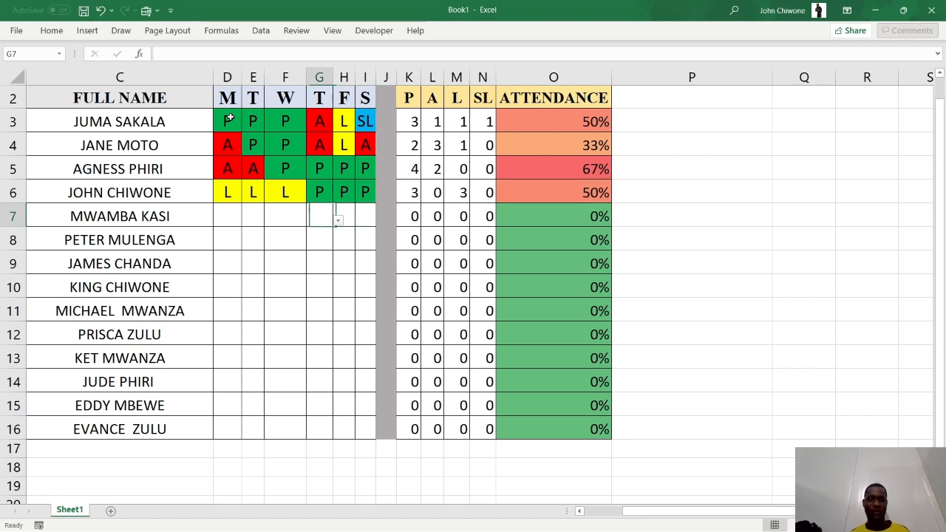
type("A")
key("Tab")
type("L")
key("Tab")
Try entering S and Y, values outside the dropdown list, in F7.
type("S")
key("Tab")
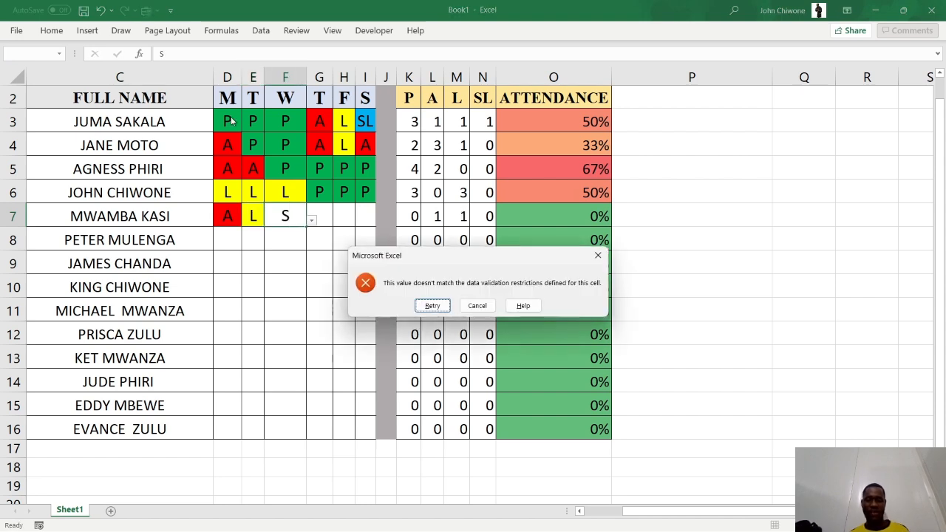
key("Tab")
key("Return")
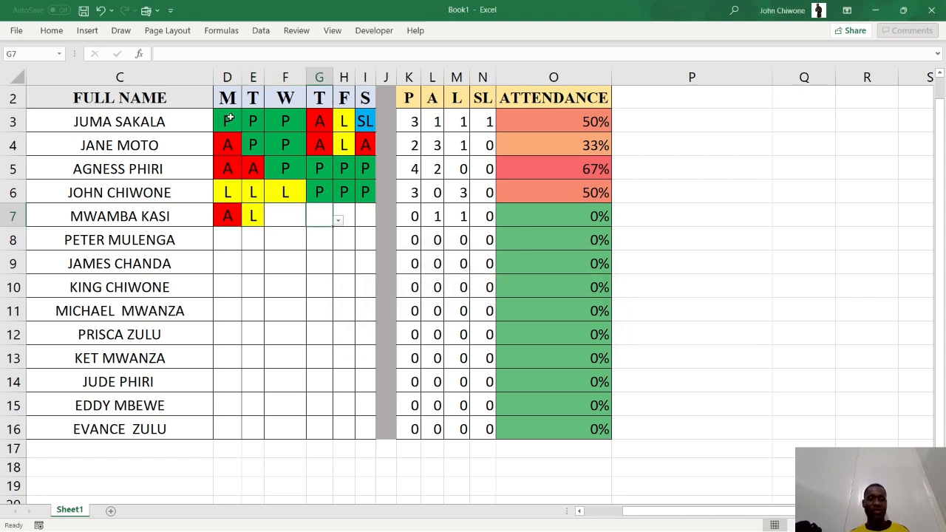
key("Left")
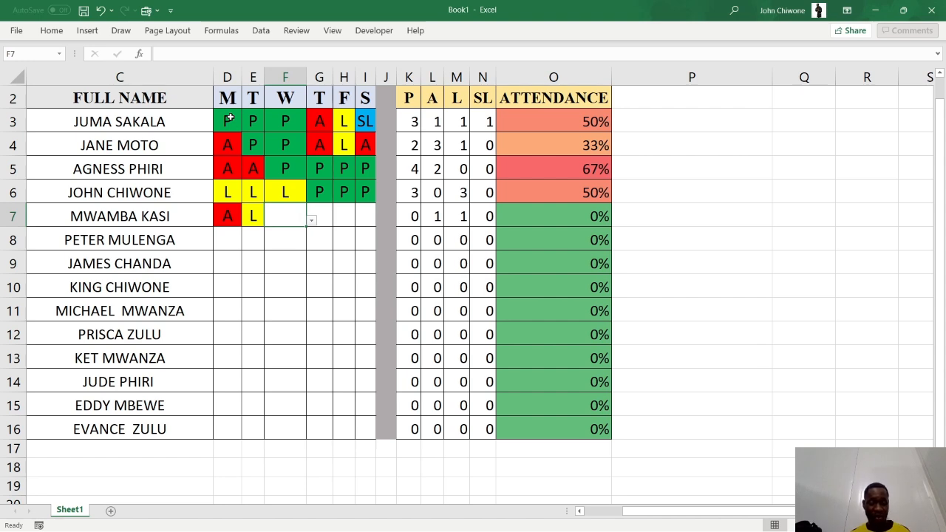
type("Y")
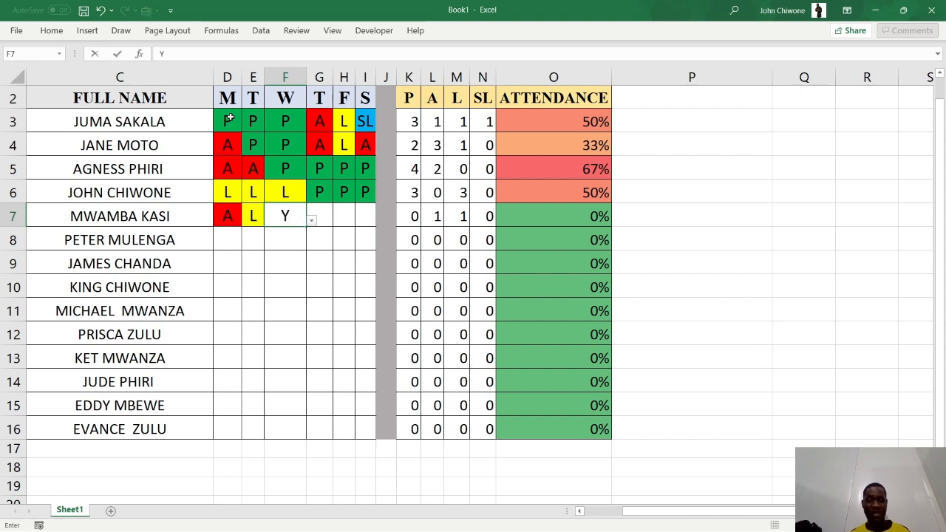
key("Return")
key("Tab")
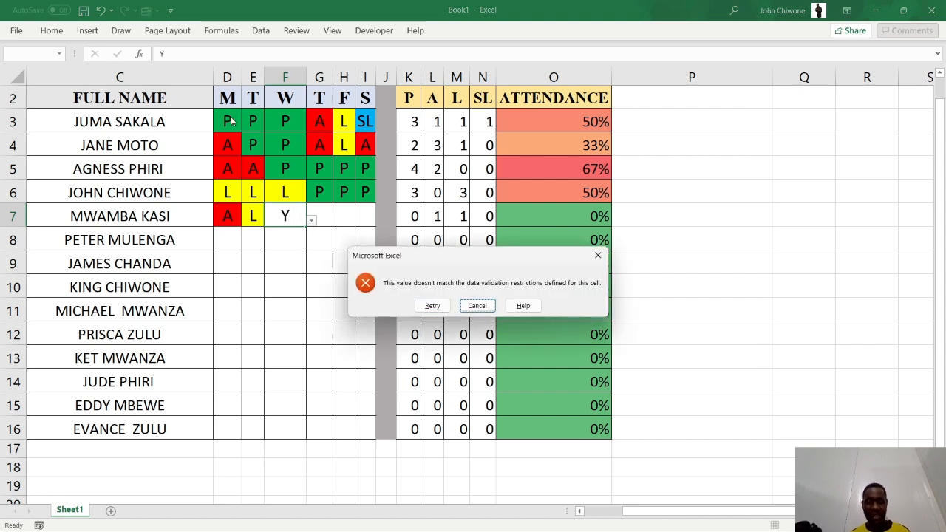
key("Return")
Enter A in each cell of F7:I7 to mark the fifth student's Wednesday to Saturday.
type("A")
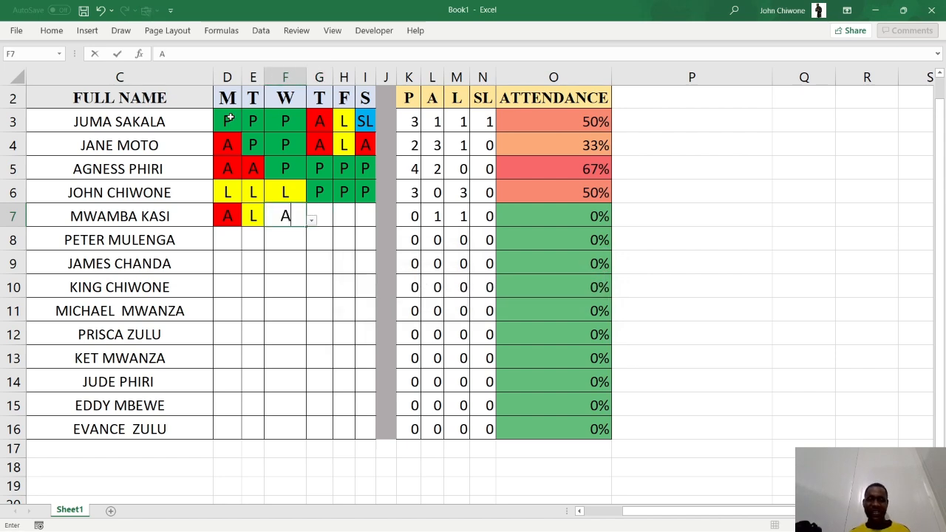
key("Tab")
type("A")
key("Tab")
type("A")
key("Tab")
type("A")
key("Tab")
key("Down")
key("Left")
key("Left")
key("Left")
key("Left")
key("Left")
key("Up")
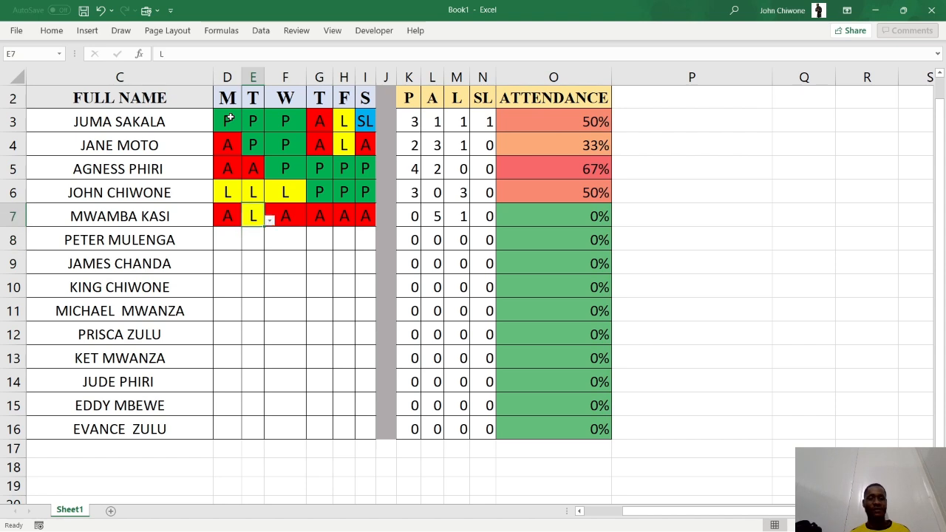
Change G7 and H7 to P for the fifth student's Thursday and Friday.
key("Right")
key("Right")
type("P")
key("Tab")
type("P")
key("Tab")
Enter P in each cell of D8:H8 and A in I8 for the sixth student's week.
key("Down")
key("Down")
key("Left")
key("Left")
key("Left")
key("Left")
key("Left")
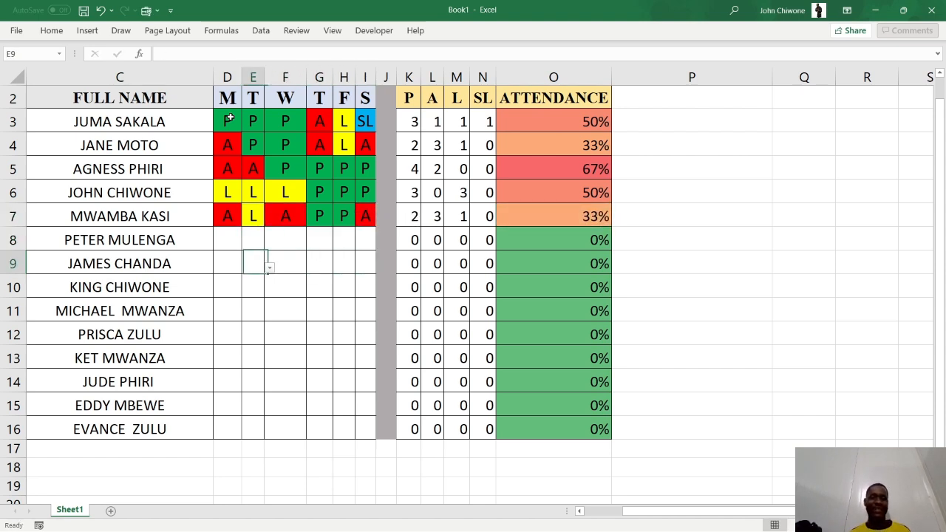
key("Up")
key("Up")
key("Down")
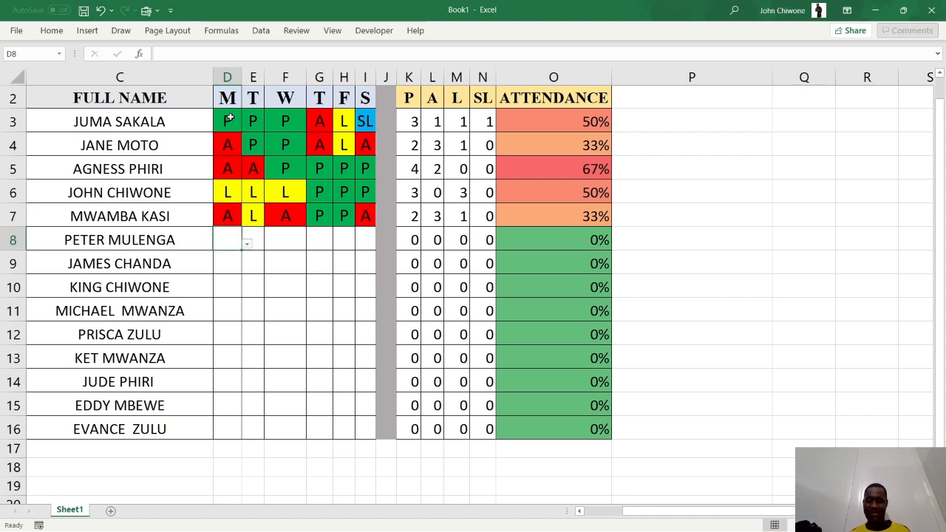
type("P")
key("Tab")
type("P")
key("Tab")
type("P")
key("Tab")
type("P")
key("Tab")
type("P")
key("Tab")
type("A")
key("Tab")
Enter P in each cell of D9:I9 to mark the seventh student present all week.
key("Down")
key("Left")
key("Left")
key("Left")
key("Left")
key("Left")
key("Left")
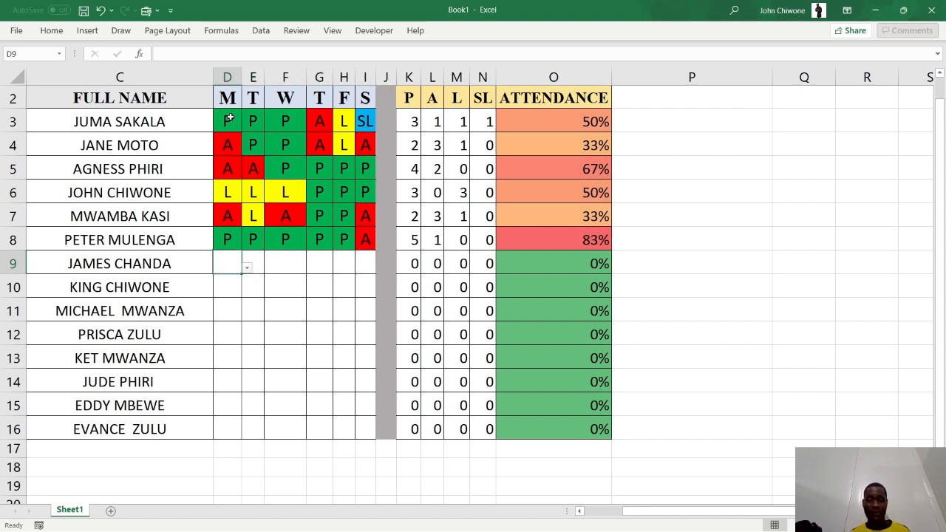
type("P")
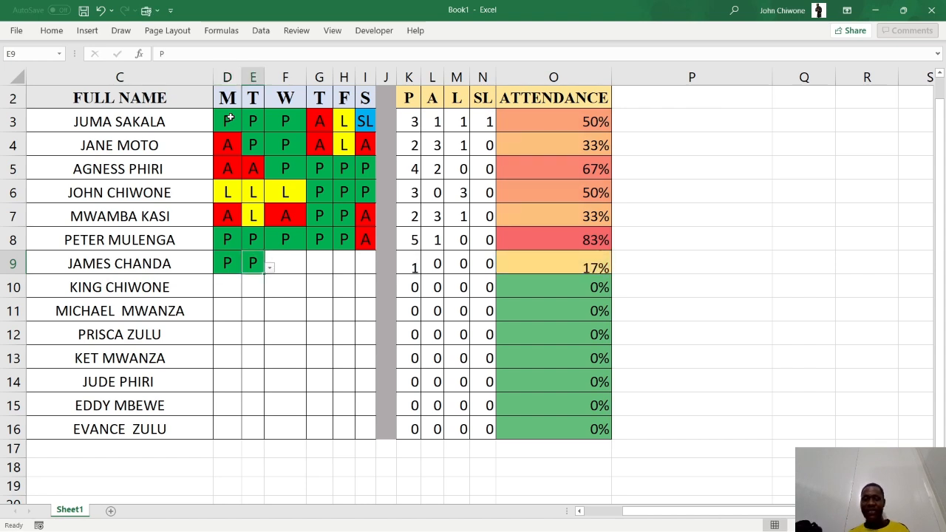
type("\tP\tP\tP\tP\tP")
key("Tab")
key("Down")
key("Left")
key("Left")
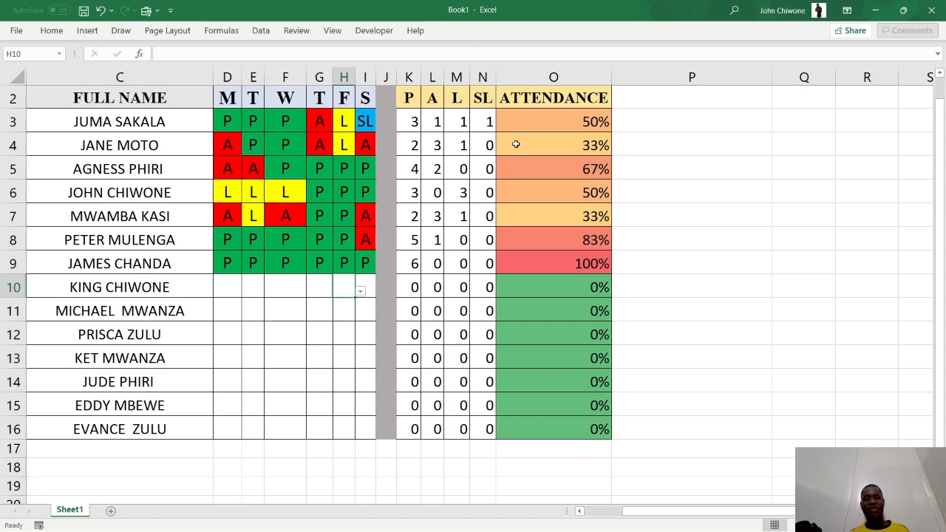
Apply the green-yellow-red color scale to the attendance percentages in O3:O16, with green for the highest values.
left_click(526, 117)
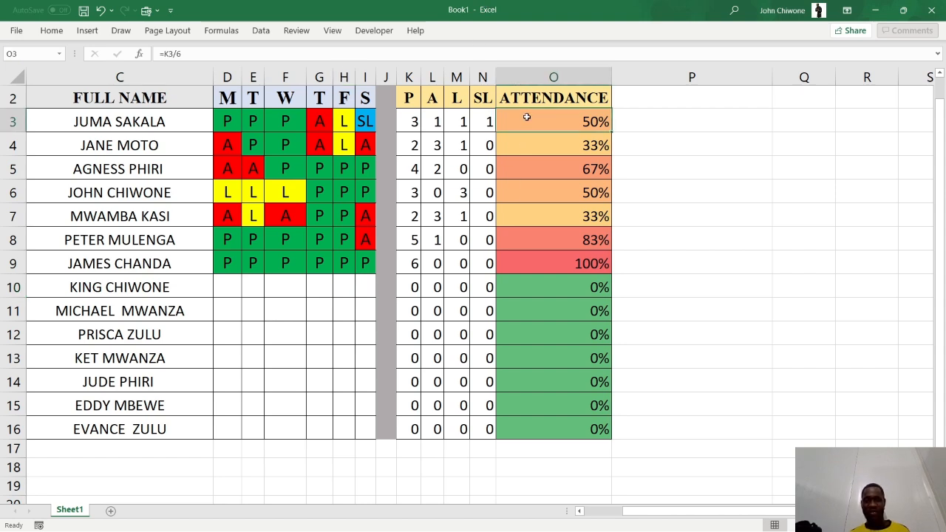
key("ctrl+shift+Down")
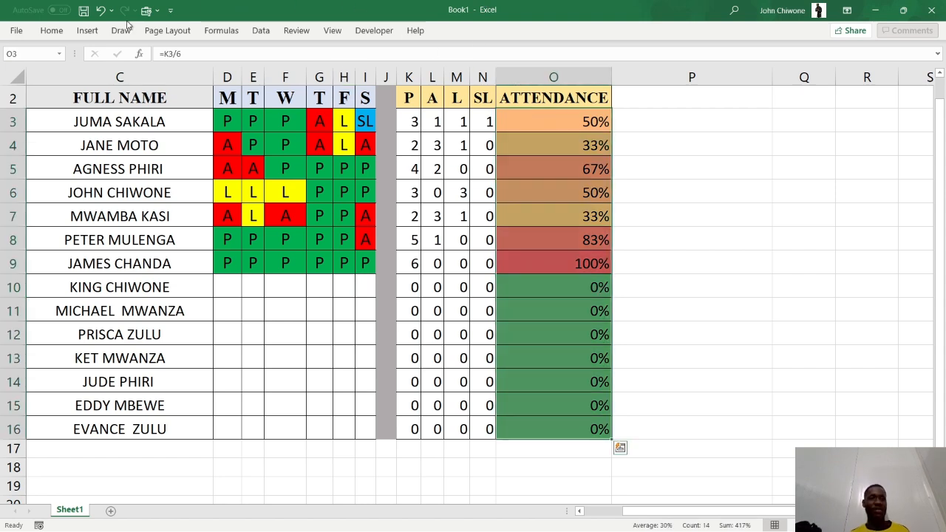
left_click(51, 33)
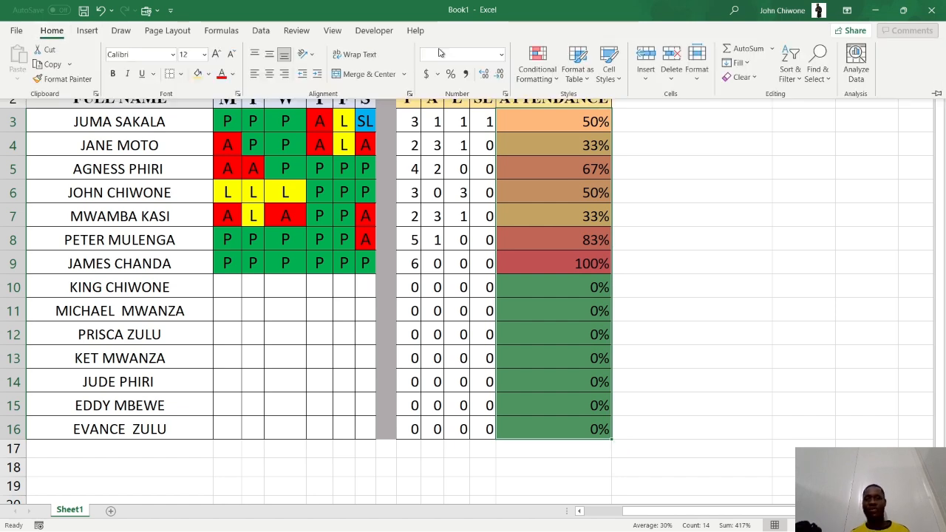
left_click(559, 77)
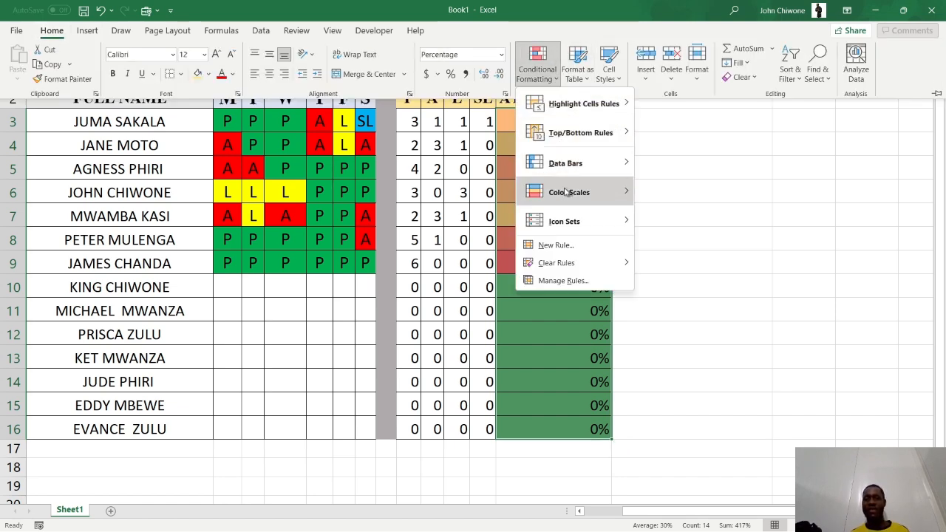
mouse_move(567, 192)
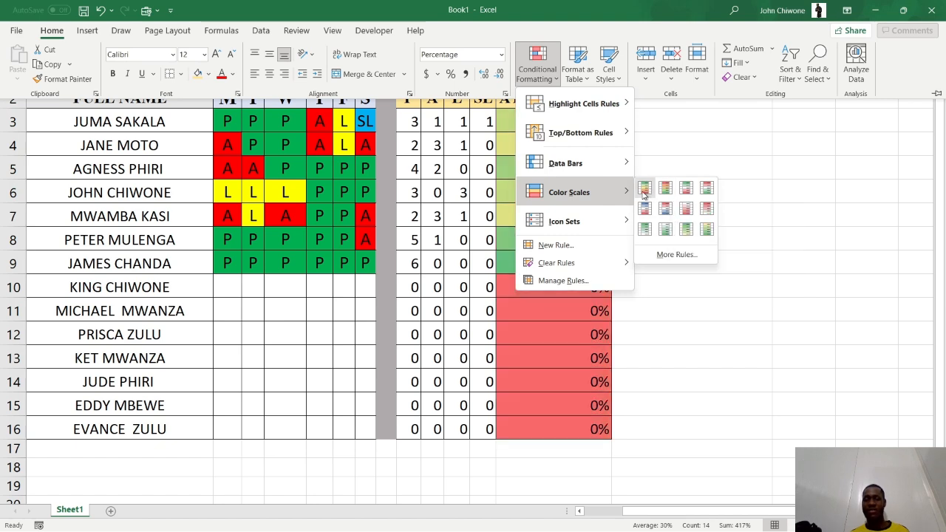
left_click(644, 191)
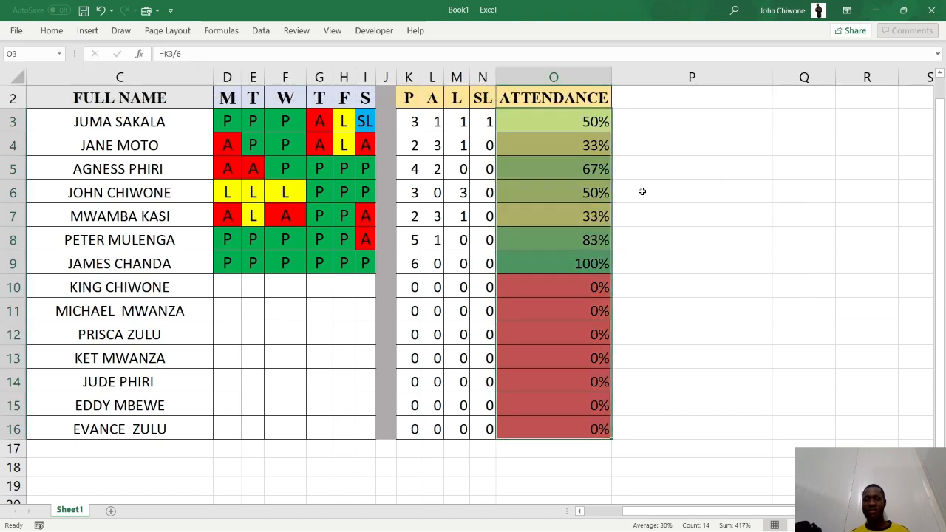
left_click(556, 288)
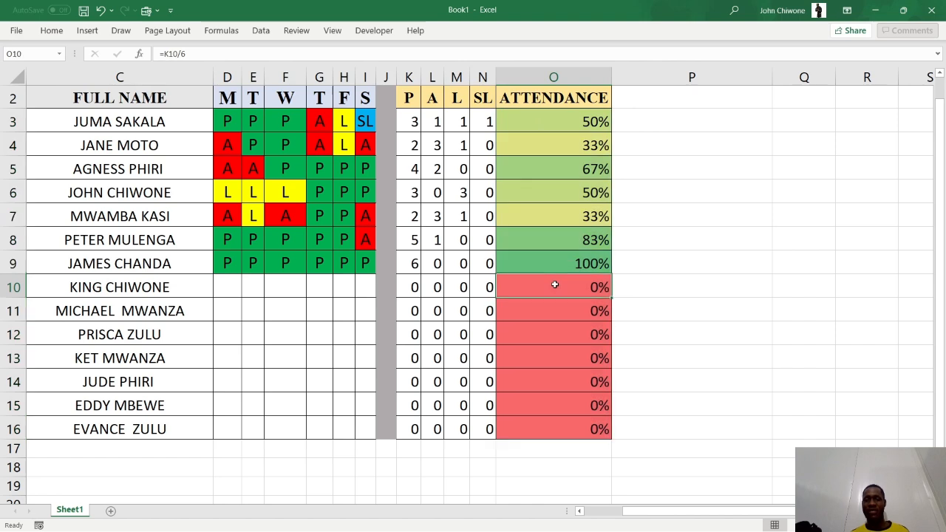
Enter P in each cell of D10:H10 and A in I10 for the eighth student's week.
left_click(224, 278)
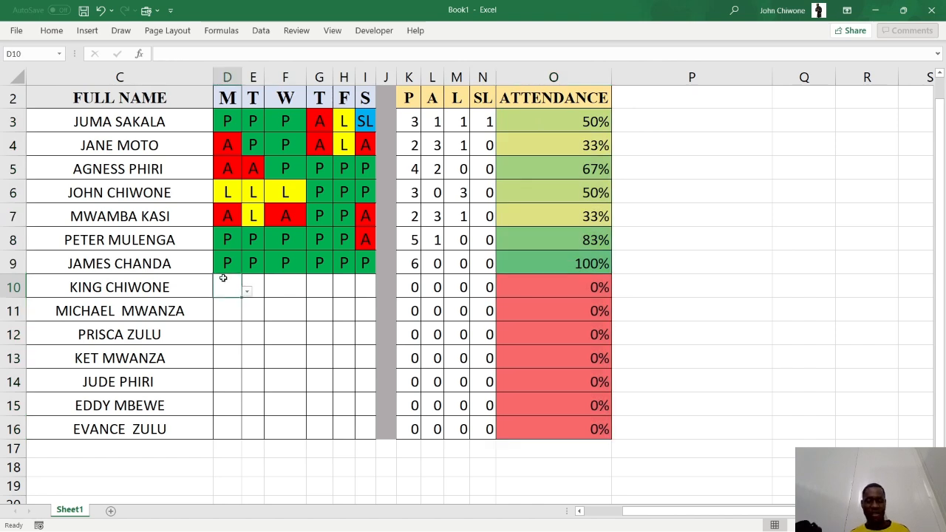
type("P")
key("Tab")
type("P")
key("Tab")
type("P\tP")
key("Tab")
type("P")
key("Tab")
type("A")
key("Return")
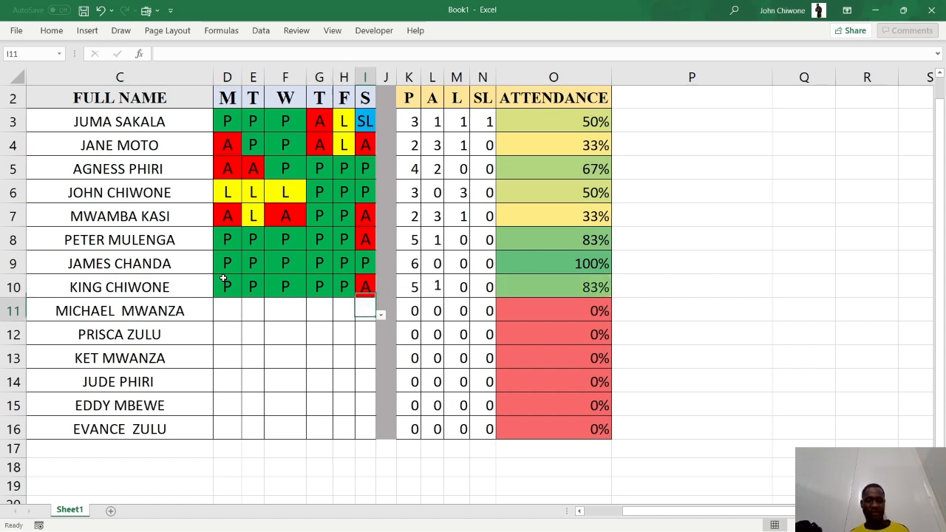
Fill the ninth student's week in D11:I11 with A, A, SL, SL, L and A.
type("A")
key("Left")
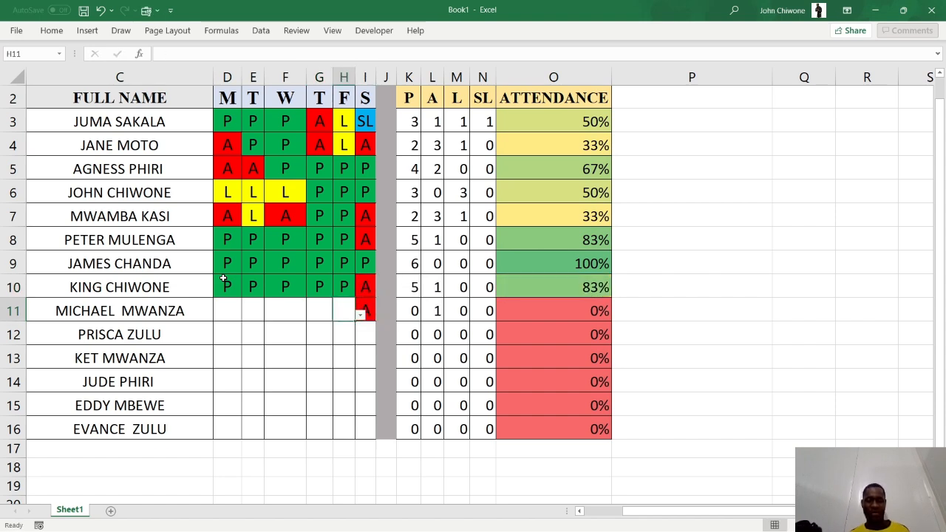
type("L")
key("Left")
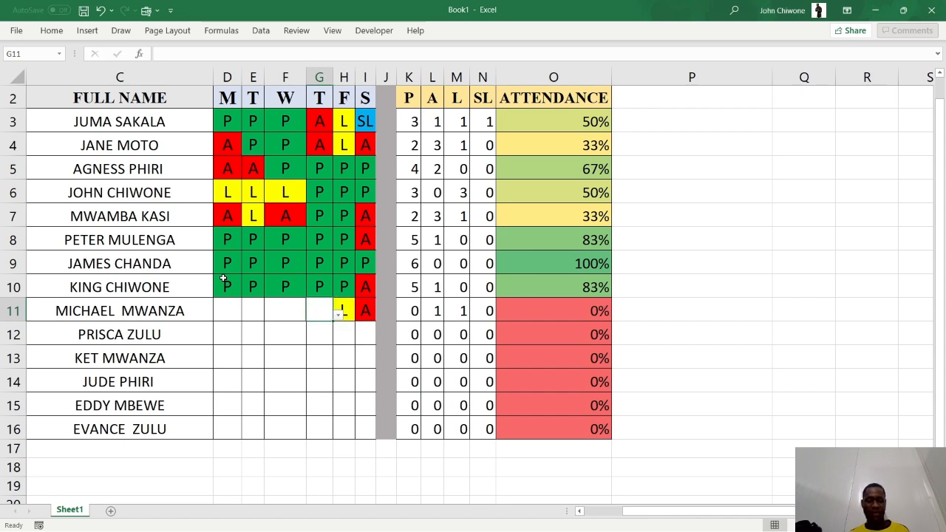
type("SL")
key("Left")
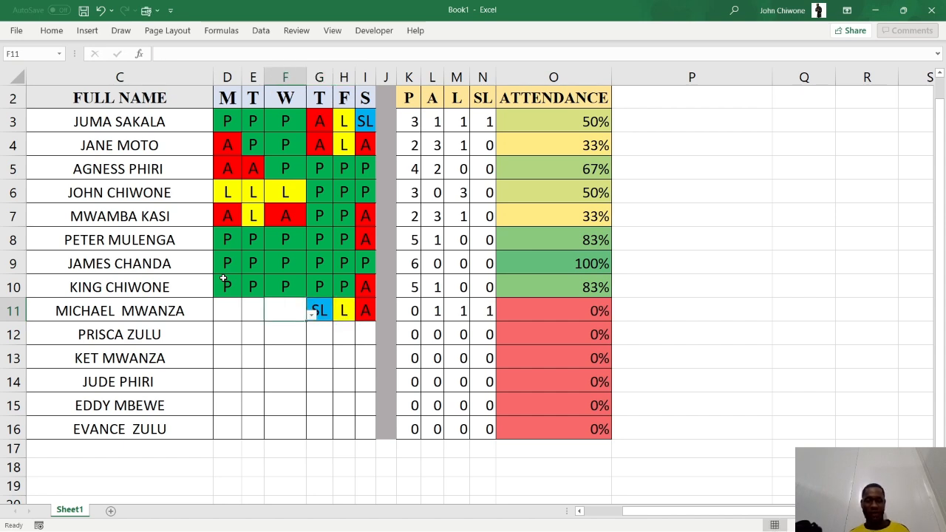
type("SL")
key("Left")
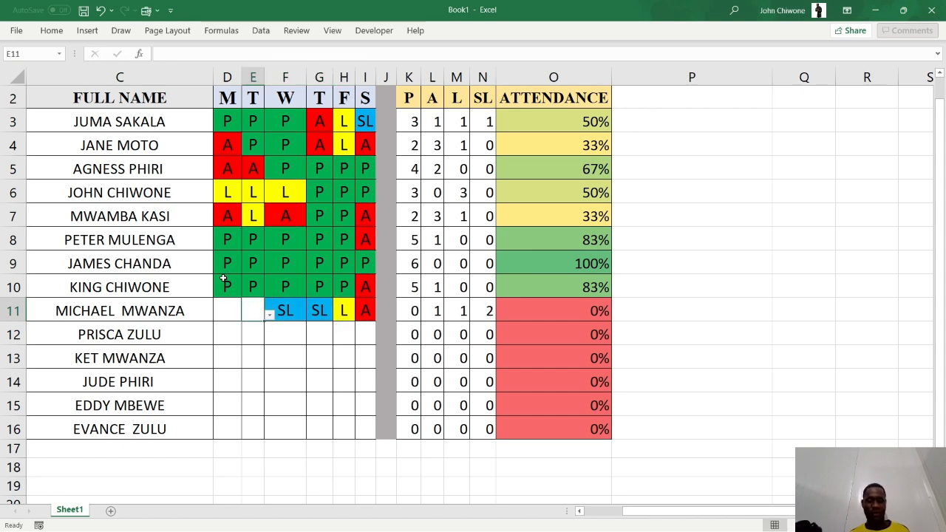
type("A")
key("Left")
type("A")
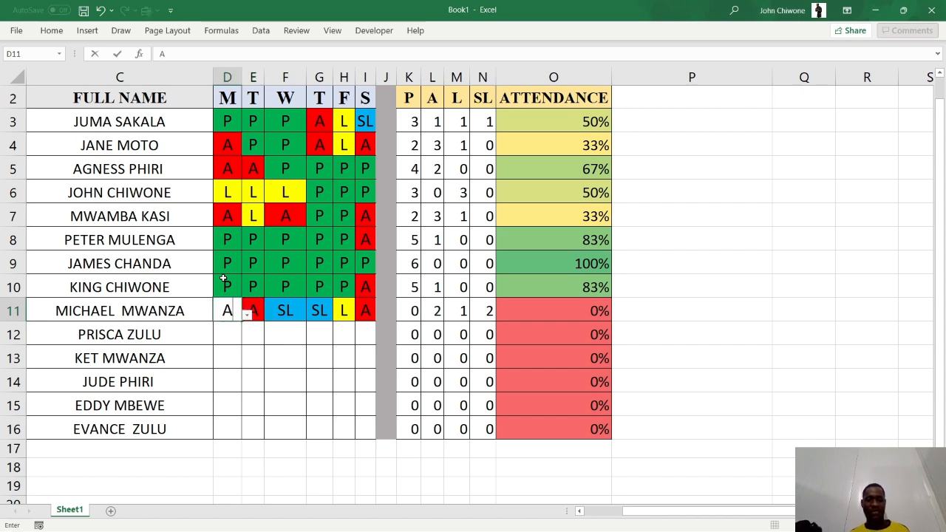
key("Return")
Enter P, A, P, P, P and P in D12:I12 for the tenth student's week.
type("P")
key("Right")
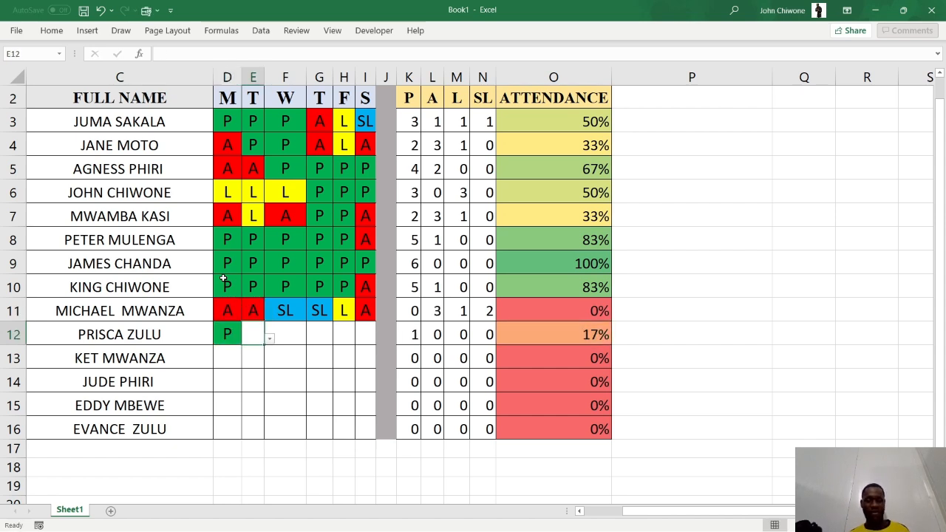
type("A")
key("Right")
type("P")
key("Right")
type("P")
key("Right")
type("P")
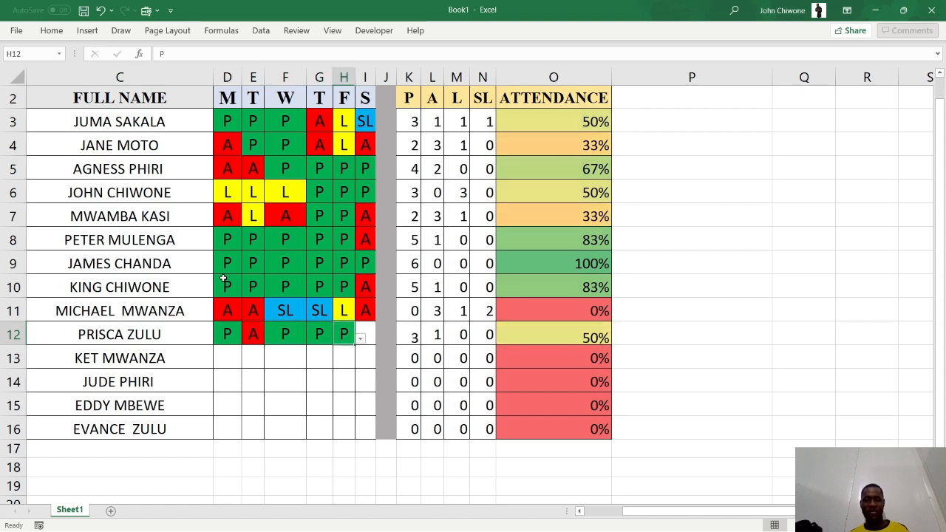
key("Right")
type("P")
key("Return")
Enter P in each cell of D13:I13 to mark the eleventh student present all week.
key("Left")
key("Left")
key("Left")
key("Left")
key("Left")
type("P")
key("Right")
type("P")
key("Right")
type("P")
key("Right")
type("P")
key("Right")
type("P")
key("Right")
type("P")
key("Return")
key("Return")
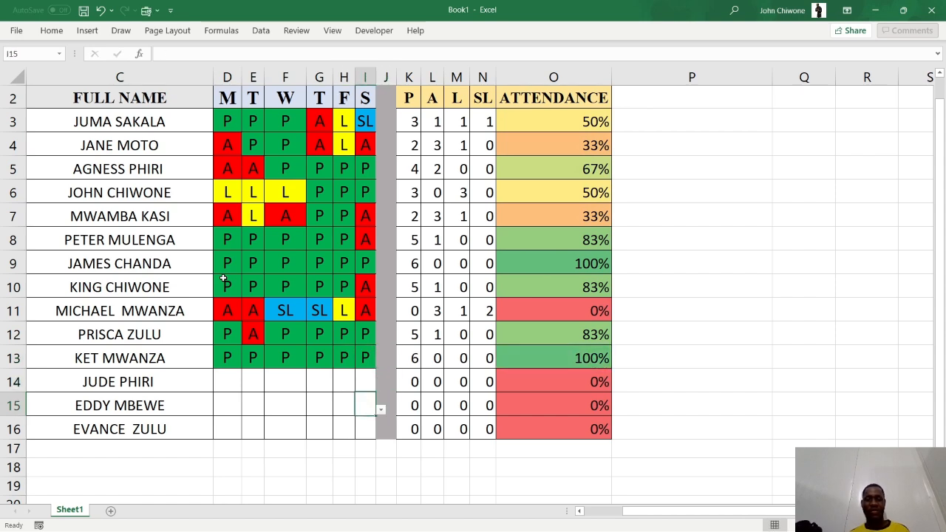
Enter A in D14 for the twelfth student's Monday.
key("Left")
key("Left")
key("Left")
key("Up")
key("Left")
key("Left")
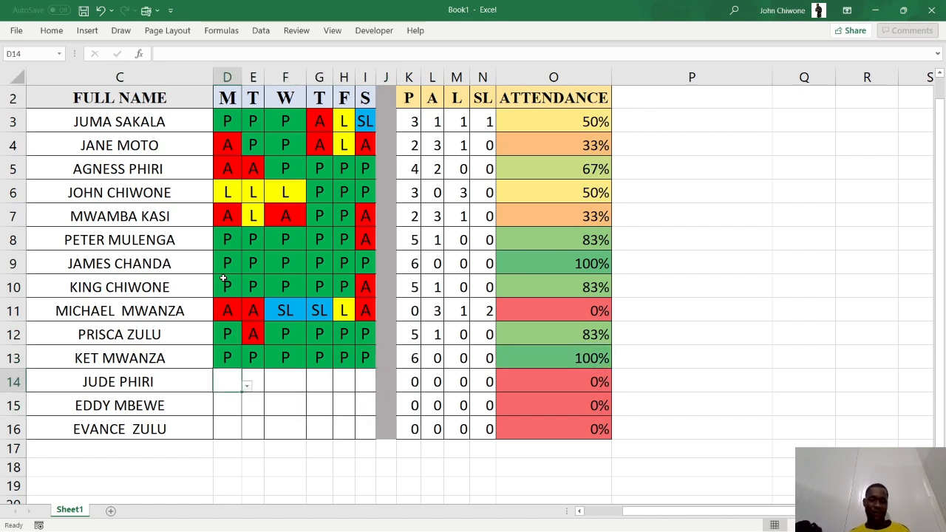
type("A0")
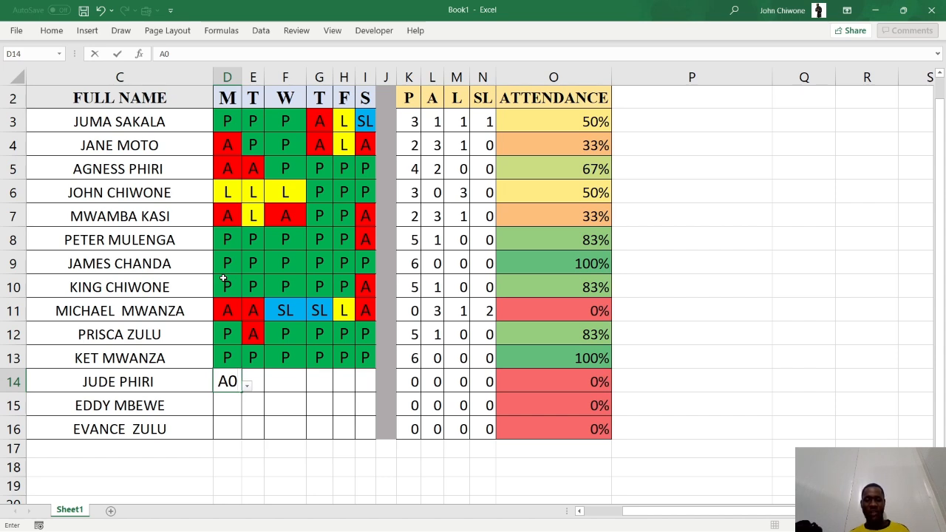
type("0")
key("BackSpace")
key("BackSpace")
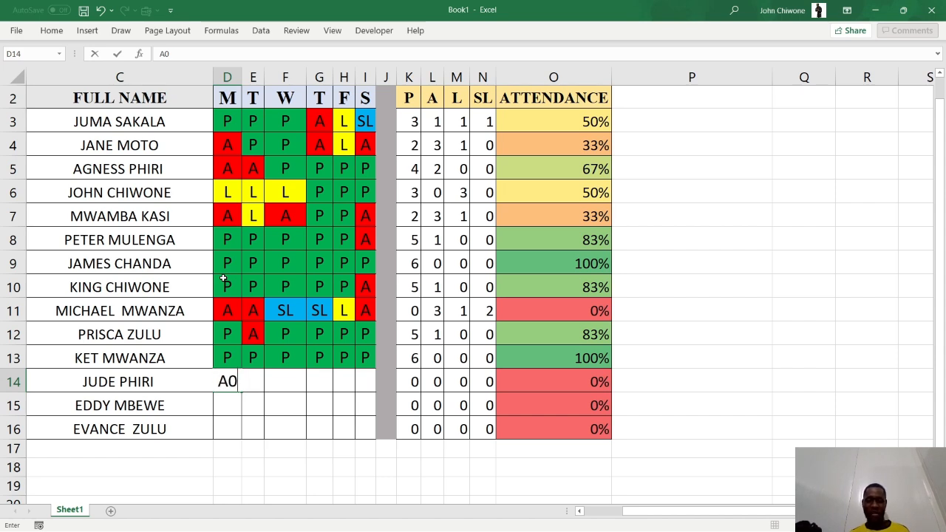
key("Return")
key("Down")
key("Up")
key("Up")
key("Up")
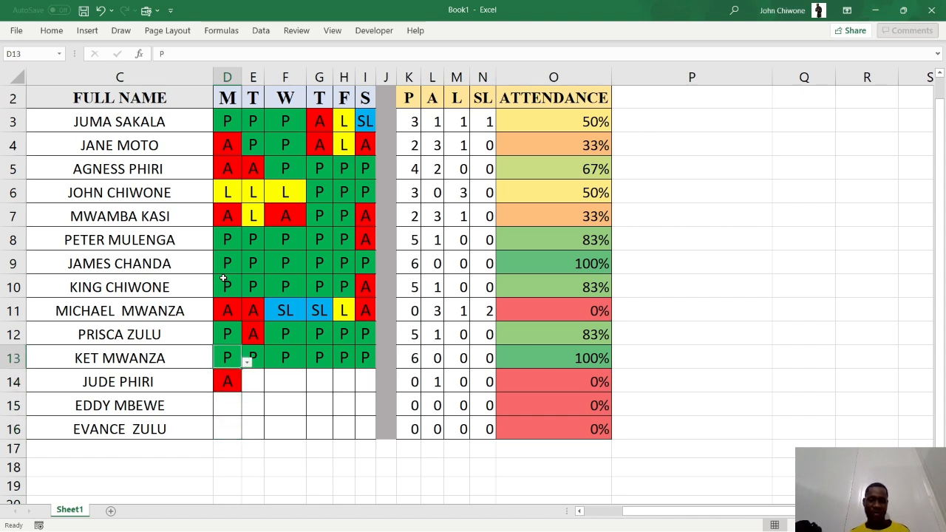
key("shift+Right")
key("shift+Right")
key("shift+Right")
key("shift+Right")
key("shift+Right")
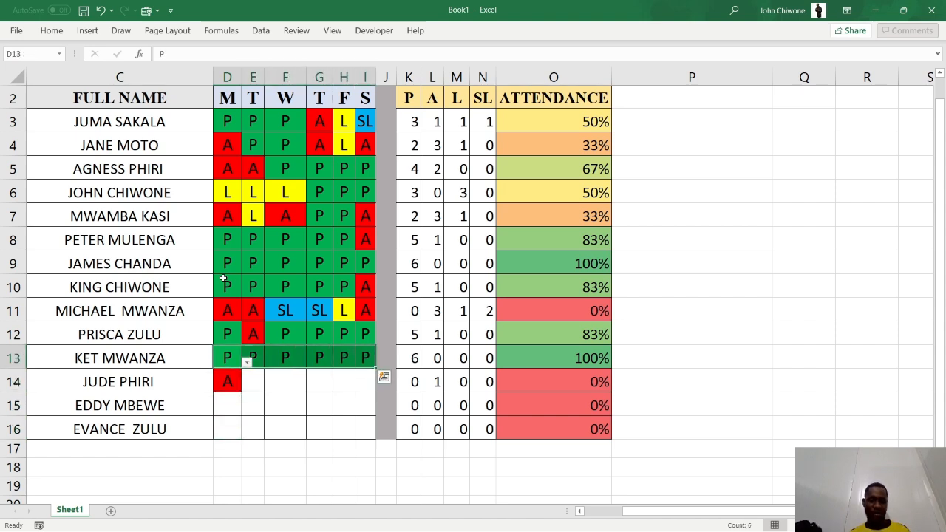
key("ctrl+q")
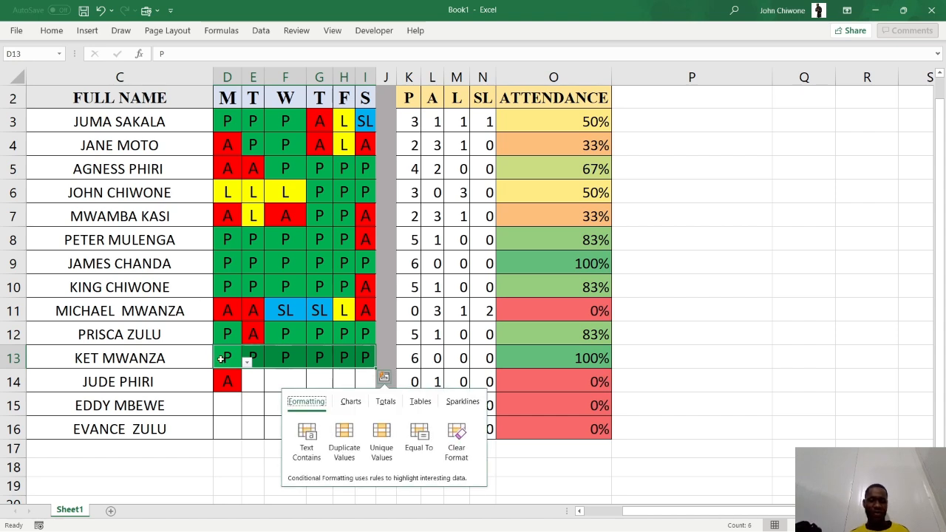
Fill the eleventh student's entries in D13:I13 down through row 16.
left_click(221, 359)
key("shift+Right")
key("shift+Right")
key("shift+Right")
key("shift+Right")
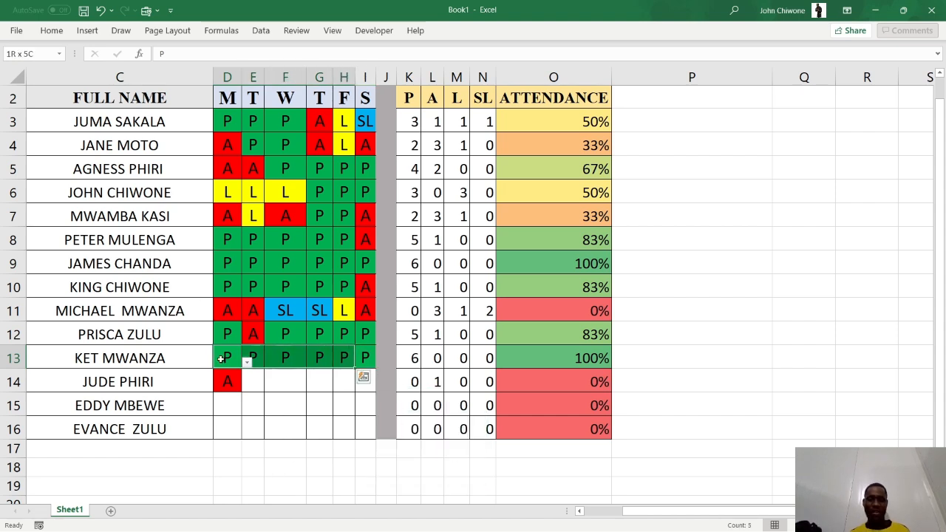
key("shift+Right")
key("shift+Down")
key("shift+Down")
key("shift+Down")
key("ctrl+d")
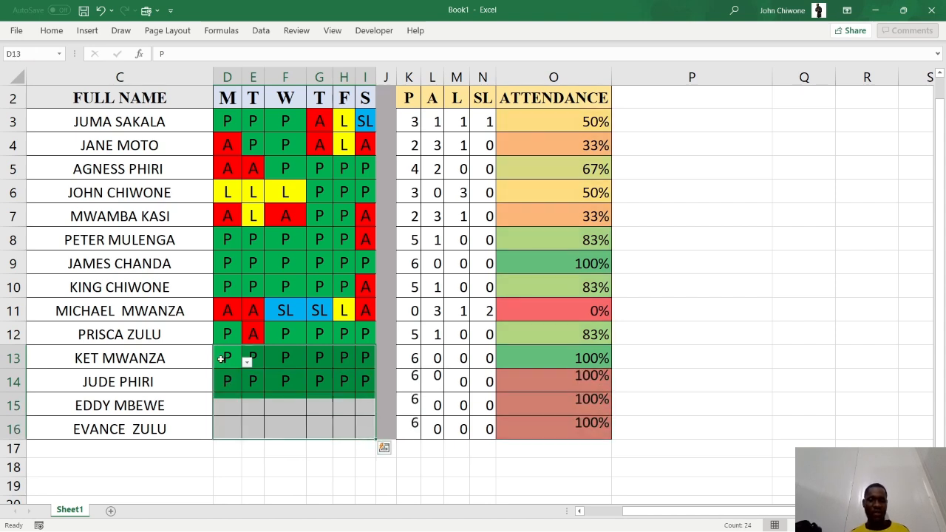
Change E15 to A and F16 to L for the last two students.
key("Down")
key("Up")
key("Down")
key("Down")
key("Right")
type("A")
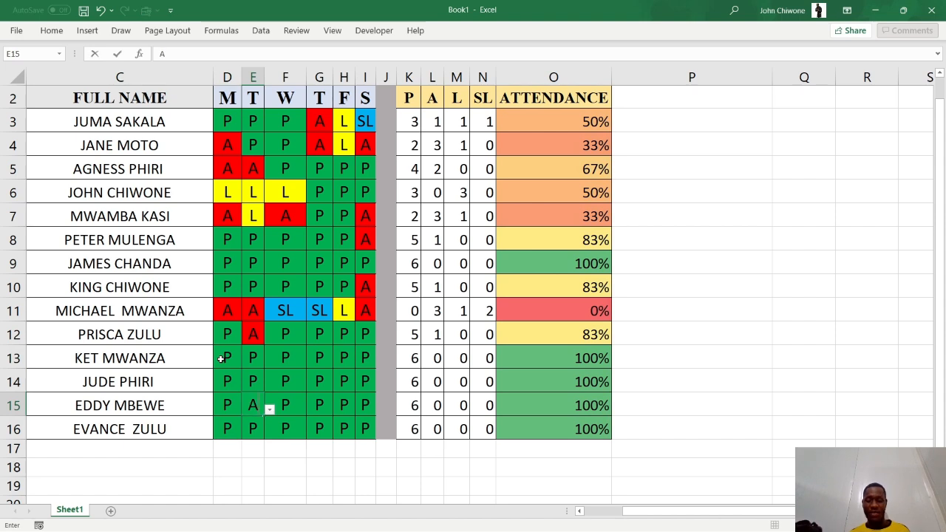
key("Right")
key("Down")
type("L")
key("Right")
Change G13 to L for the eleventh student's Thursday.
key("Up")
key("Up")
key("Up")
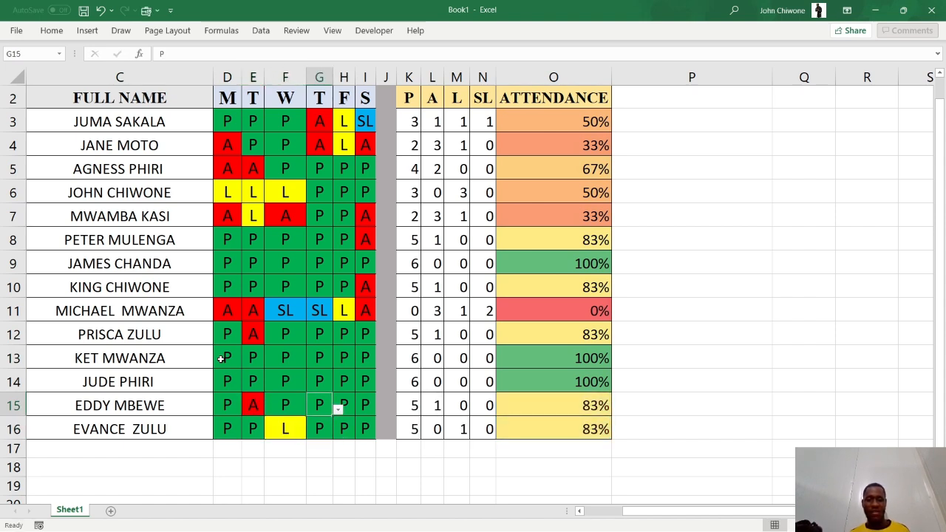
type("L")
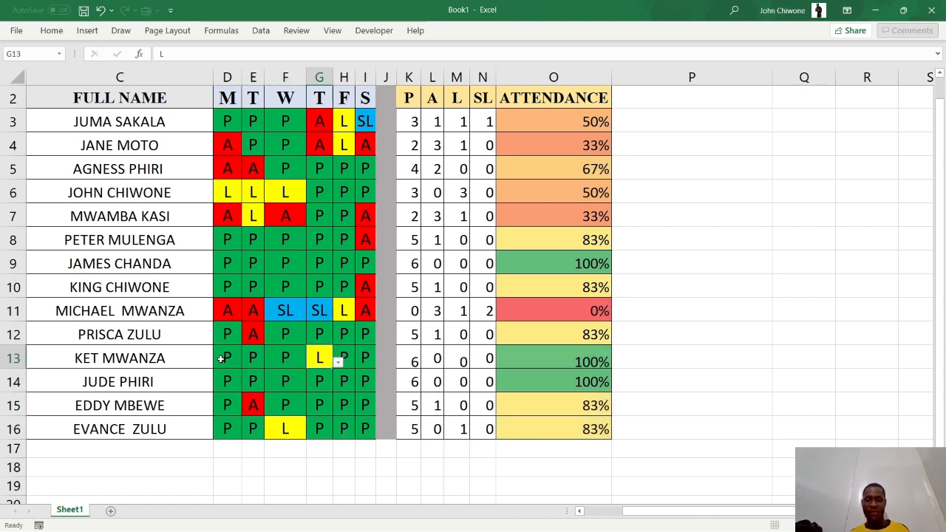
key("Right")
Change F14 to SL for the twelfth student's Wednesday.
key("Down")
key("Down")
key("Left")
key("Left")
key("Up")
type("SL")
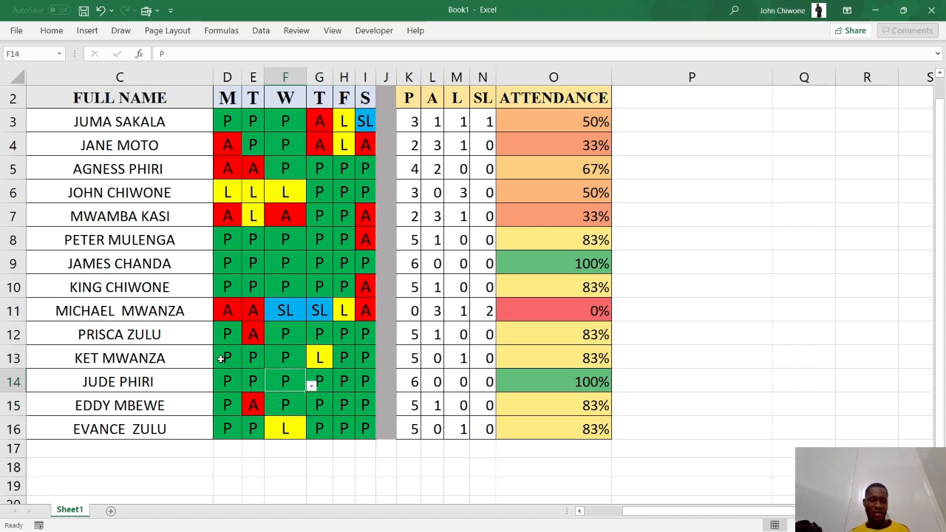
key("Return")
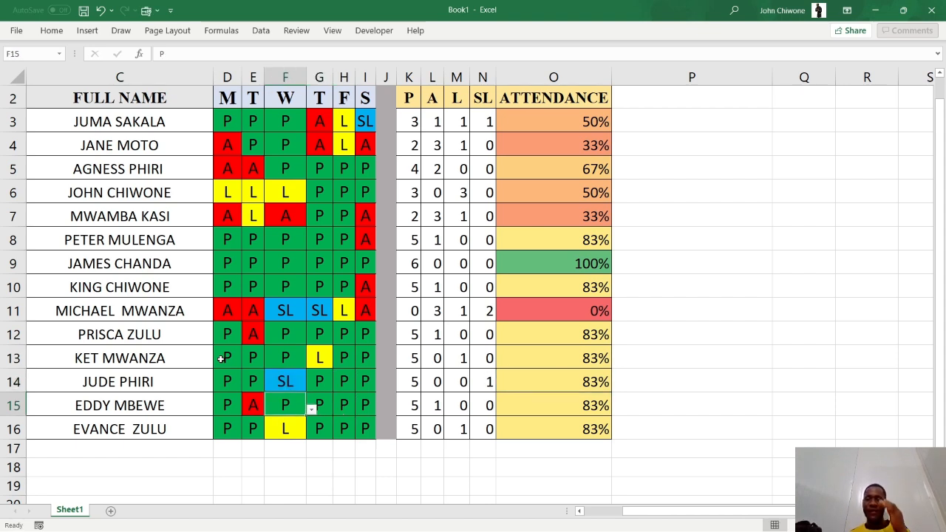
Add filters to the header row of the totals table and filter the ATTENDANCE column to show only 0%.
left_click(548, 173)
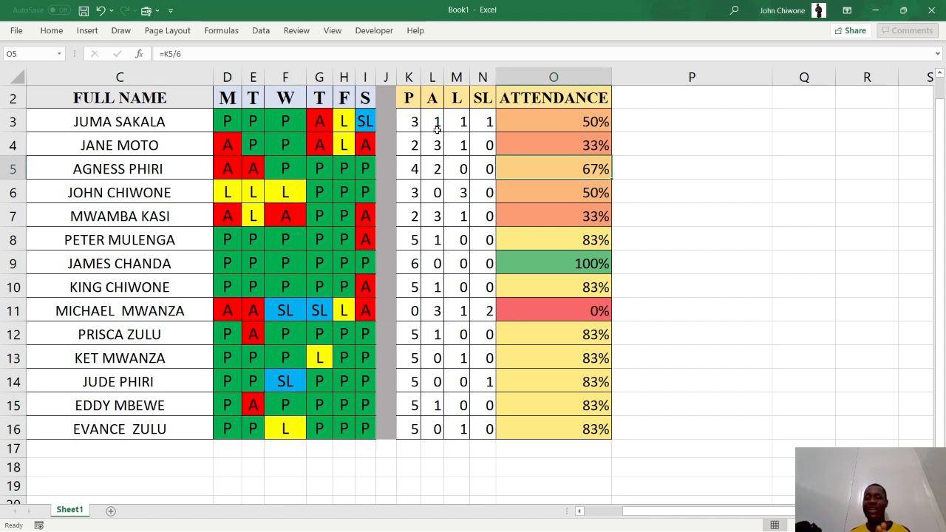
left_click(561, 260)
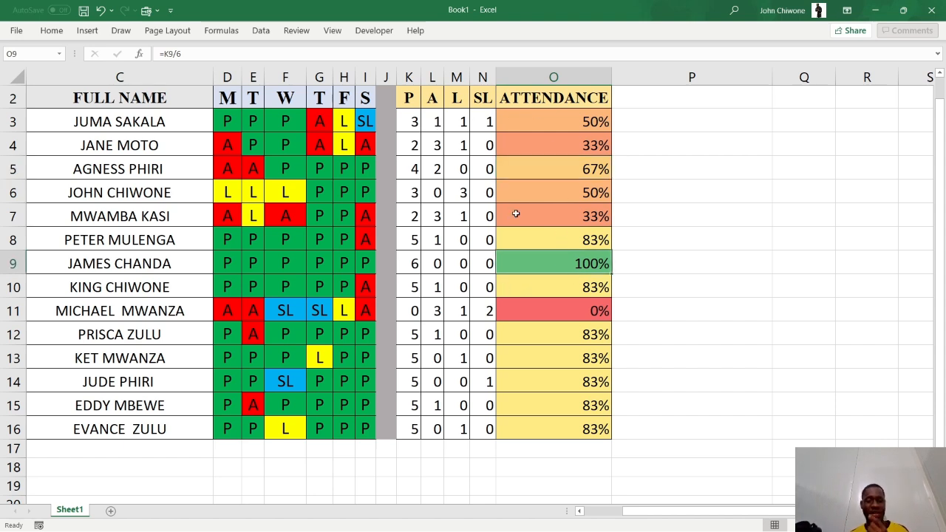
key("alt")
key("a")
key("t")
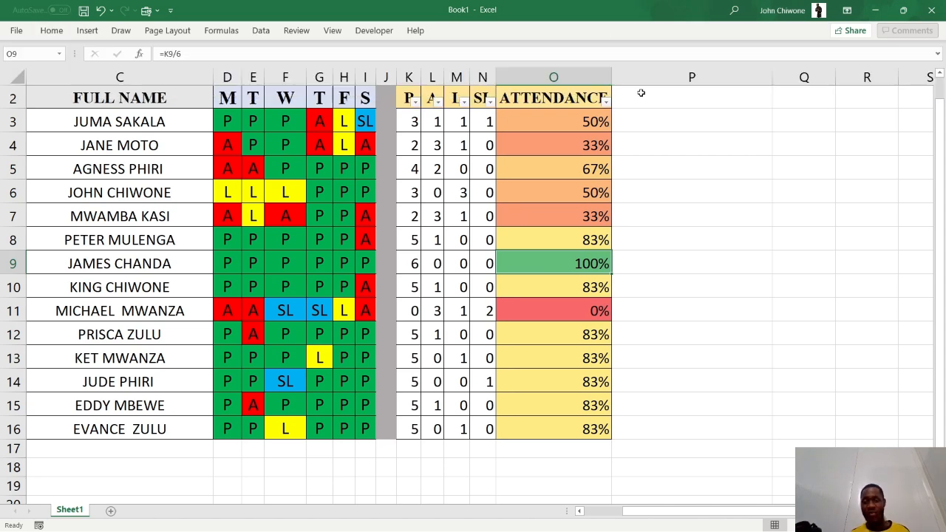
left_click(607, 100)
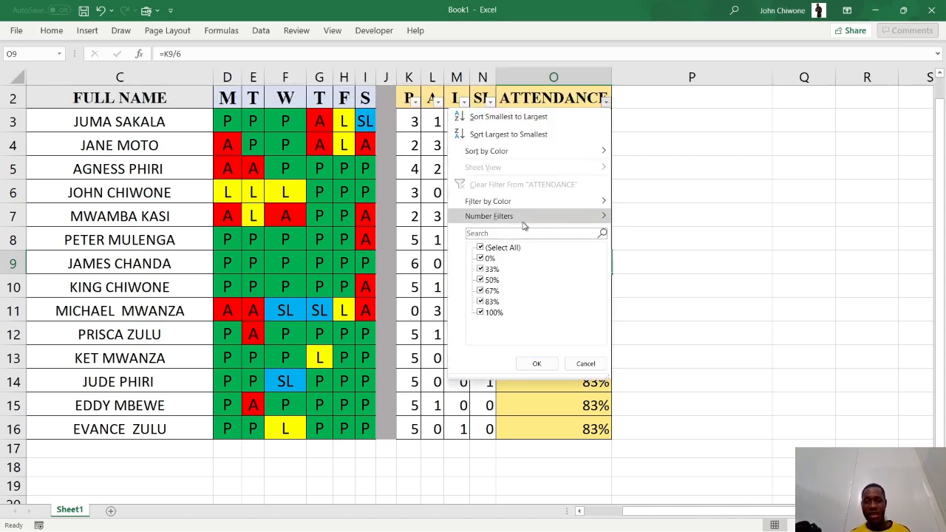
left_click(481, 248)
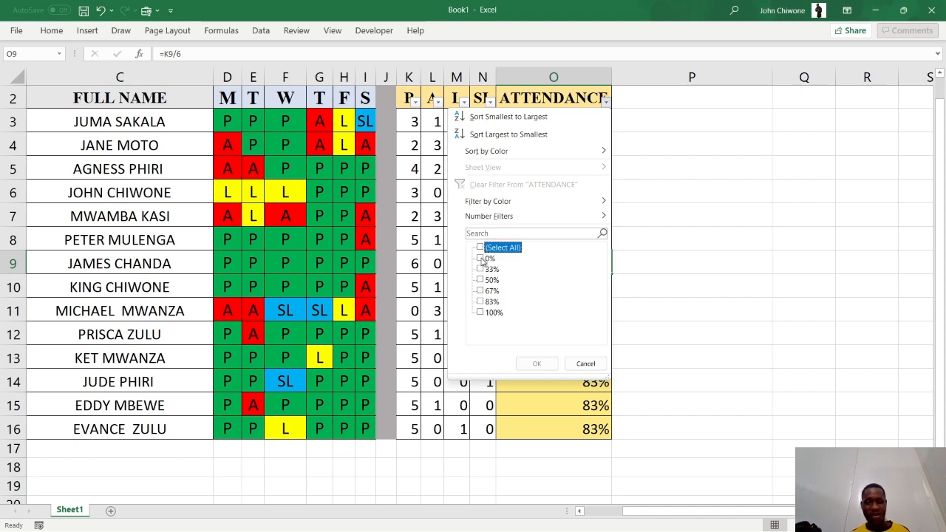
left_click(480, 258)
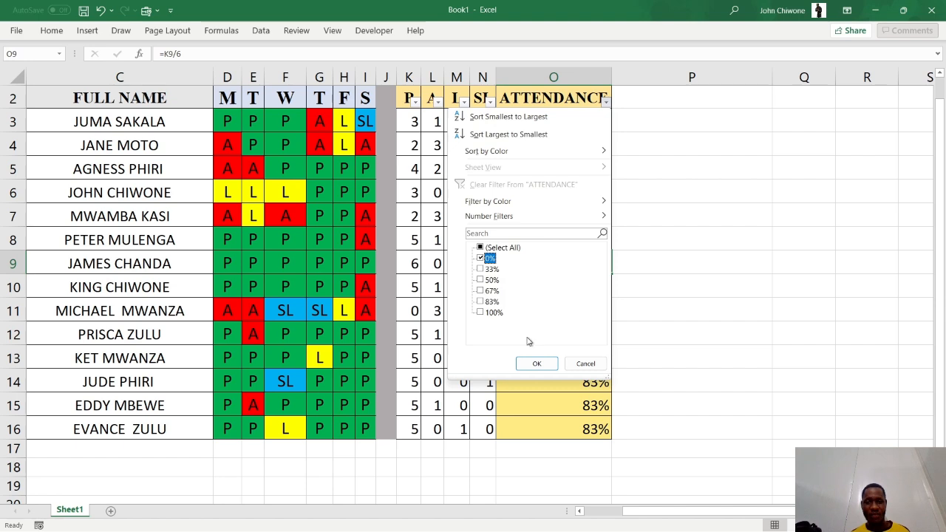
left_click(535, 364)
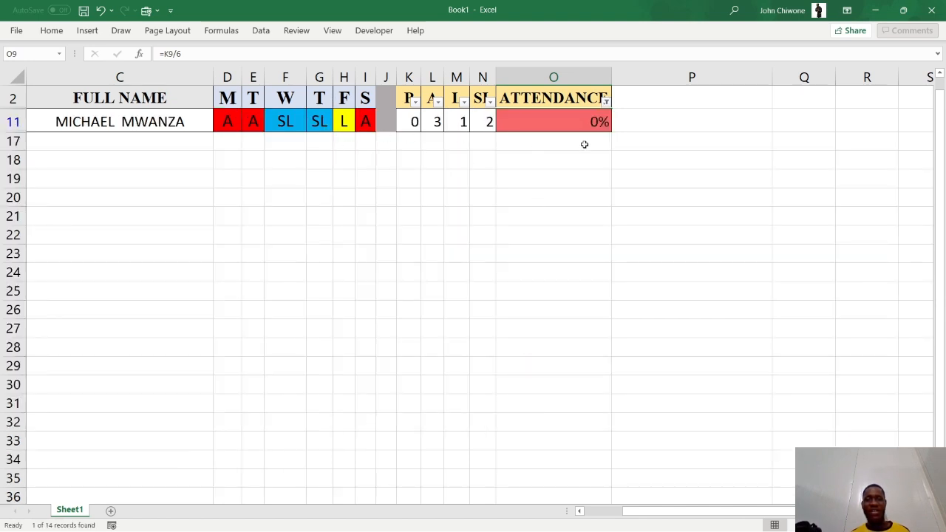
Refilter the ATTENDANCE column to show only 50%, 67%, 83% and 100%, and remove the filters from the header row.
left_click(605, 102)
left_click(480, 248)
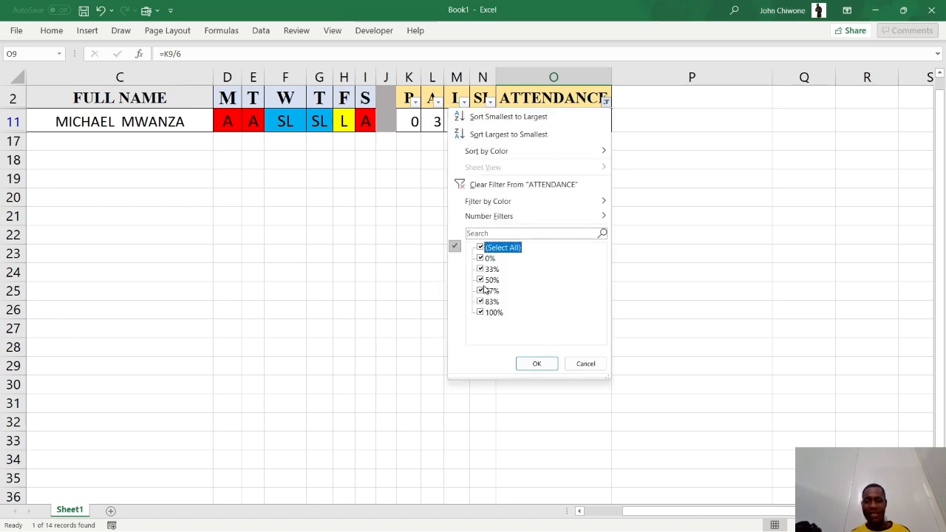
left_click(482, 247)
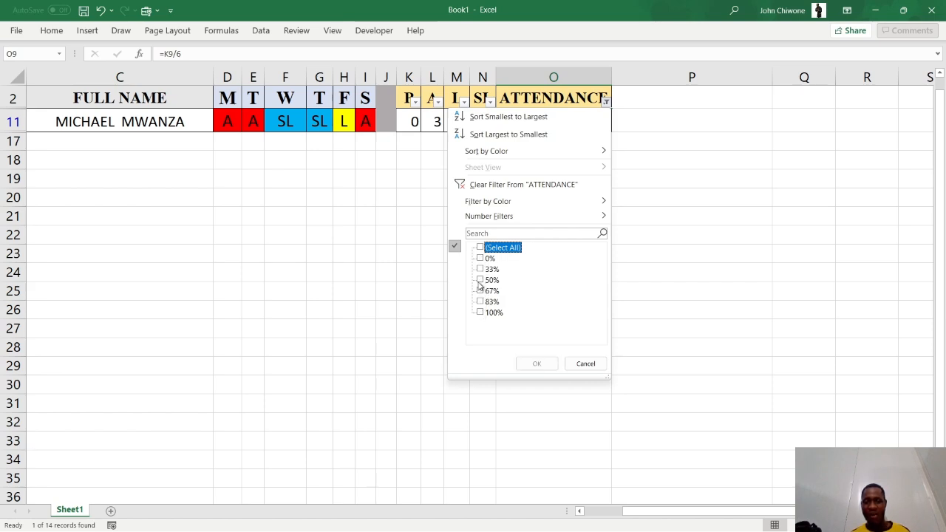
left_click(480, 280)
left_click(480, 292)
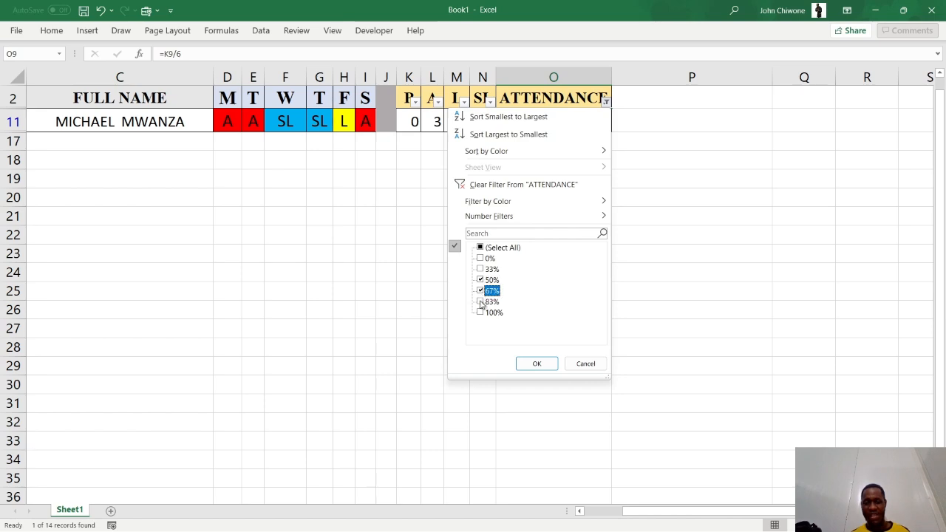
left_click(481, 302)
left_click(481, 313)
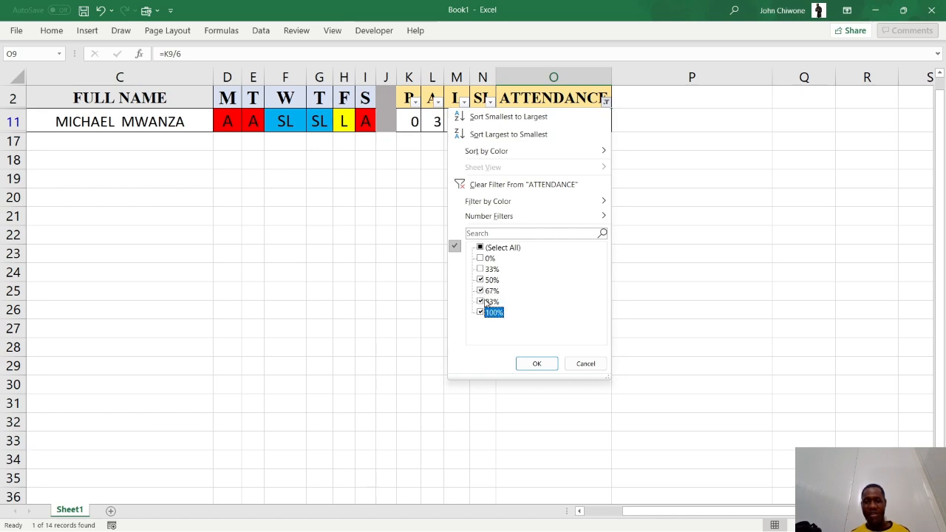
left_click(535, 364)
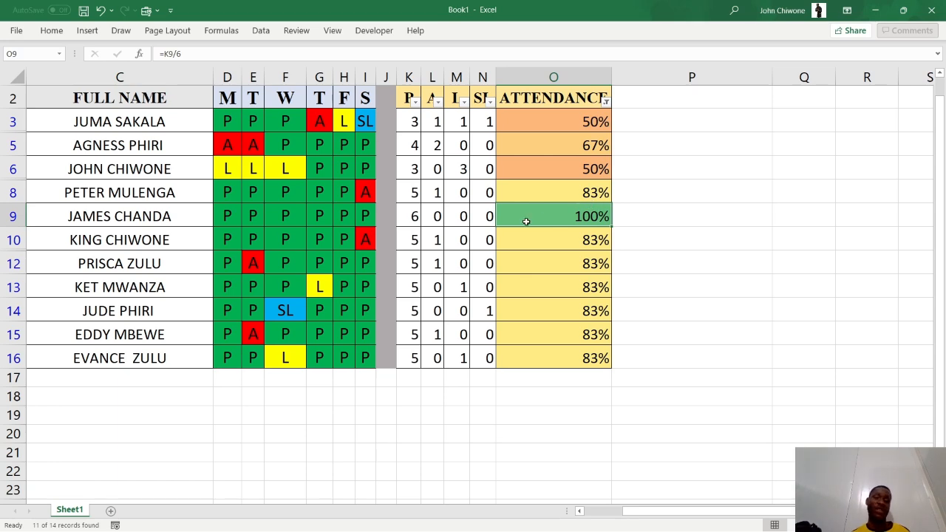
key("alt+a")
key("t")
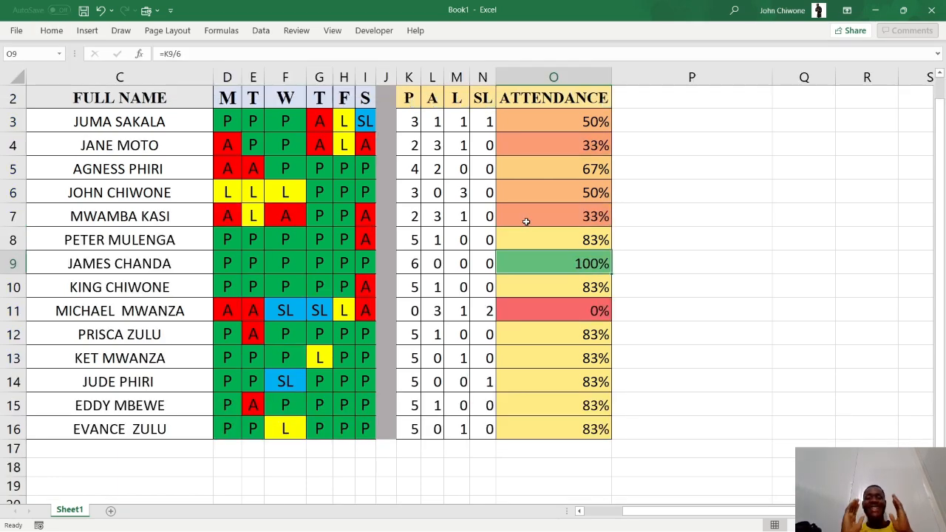